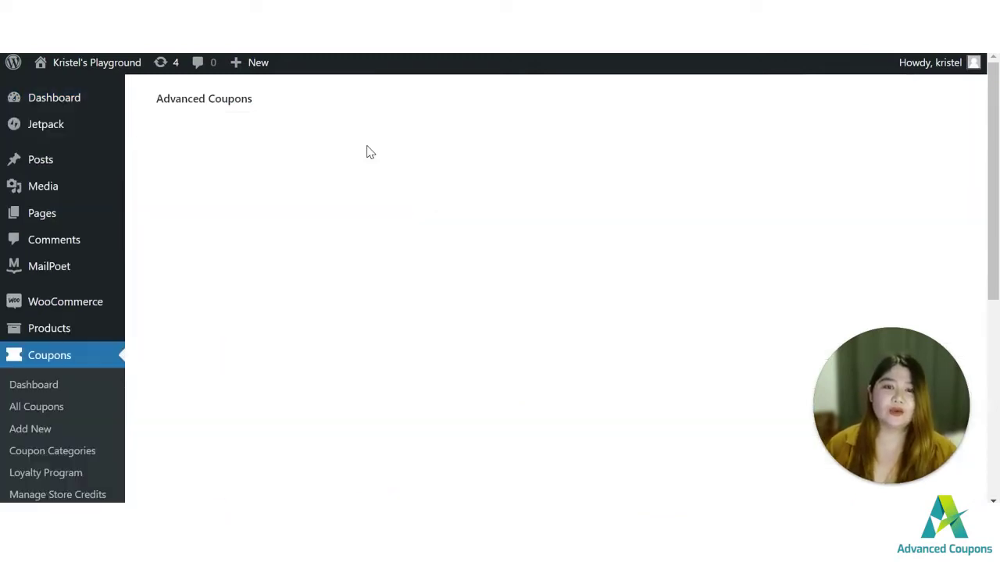
- Open the Modules section of the Advanced Coupons settings and go to the Store Credits module
{"action": "scroll", "coordinate": [356, 181], "scroll_direction": "down", "scroll_amount": 3}
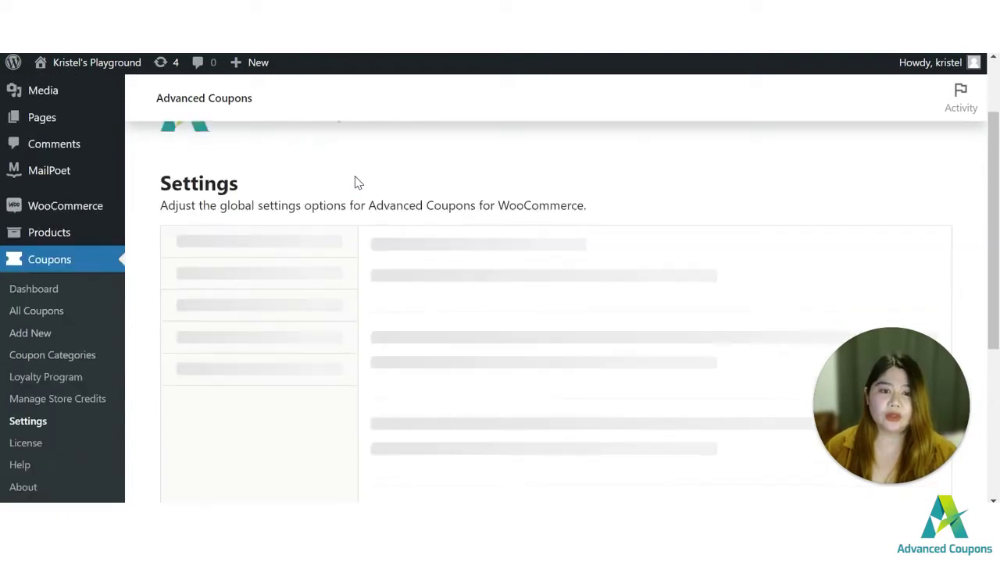
{"action": "scroll", "coordinate": [354, 180], "scroll_direction": "down", "scroll_amount": 1}
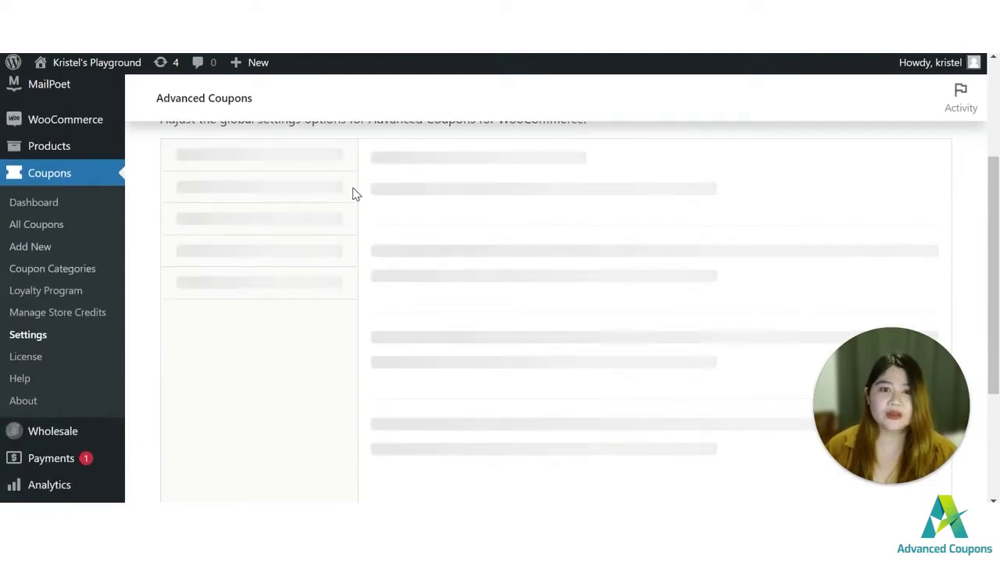
{"action": "scroll", "coordinate": [375, 301], "scroll_direction": "down", "scroll_amount": 1}
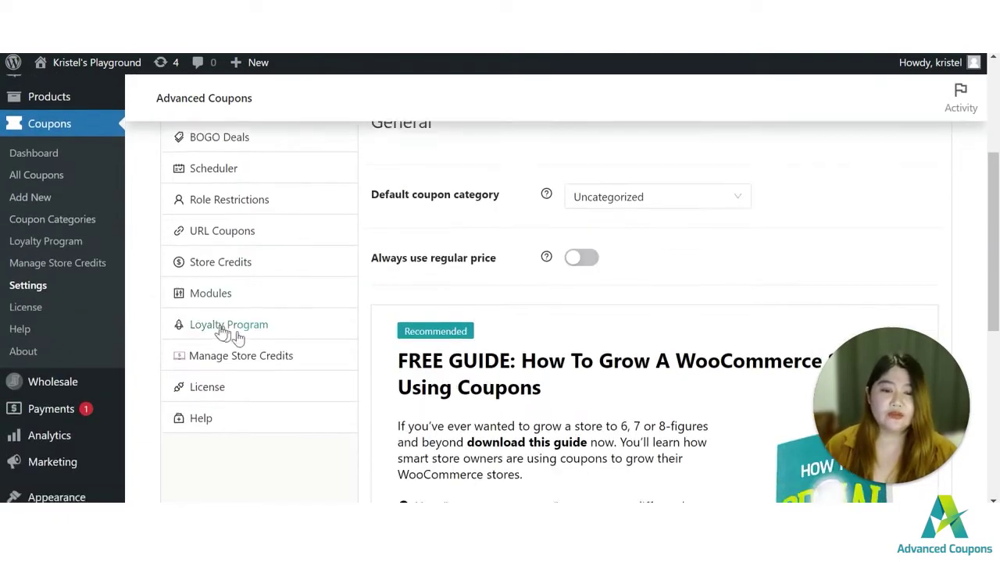
{"action": "left_click", "coordinate": [212, 292]}
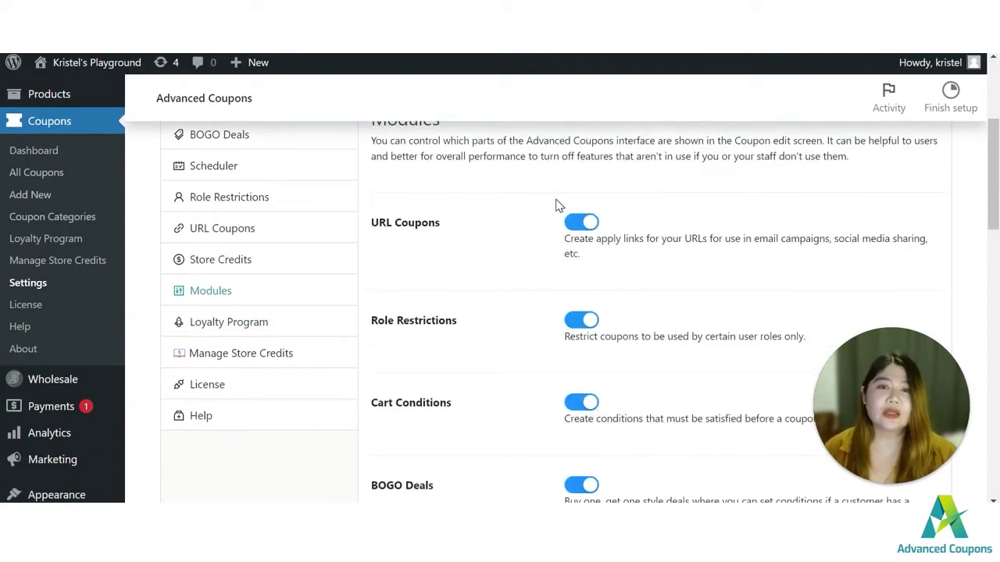
{"action": "scroll", "coordinate": [433, 230], "scroll_direction": "down", "scroll_amount": 3}
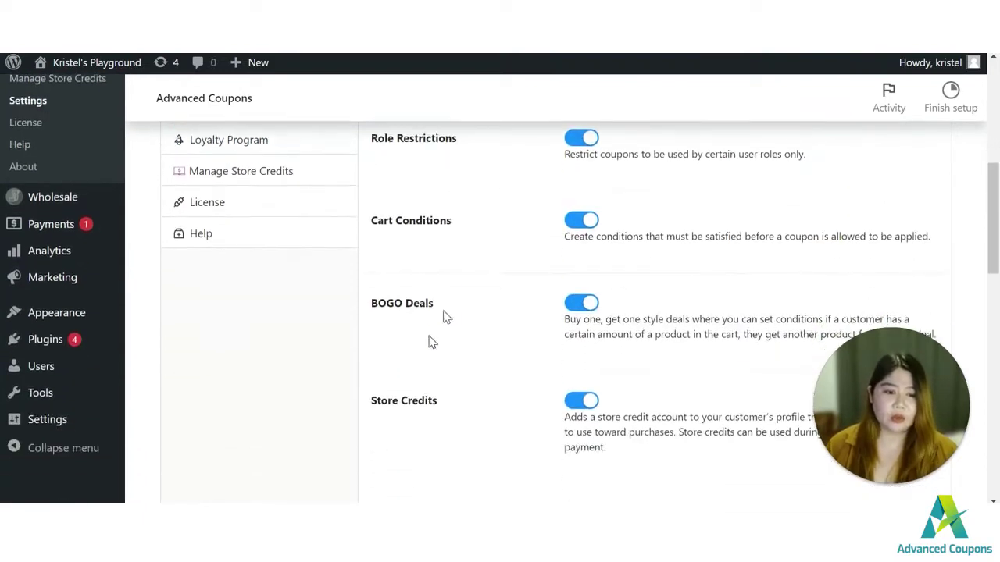
- Switch the Store Credits module off and back on
{"action": "triple_click", "coordinate": [377, 412]}
{"action": "left_click", "coordinate": [578, 404]}
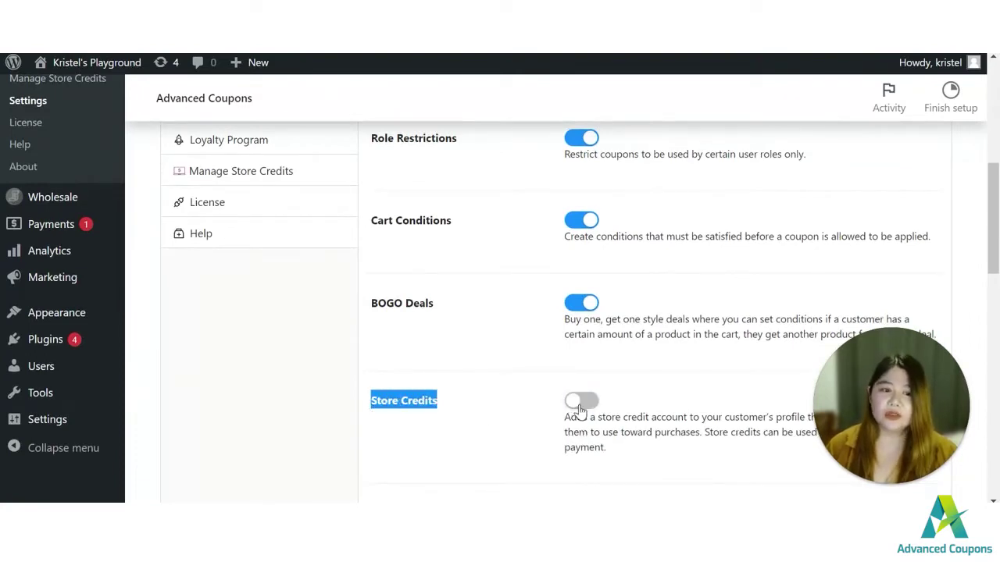
{"action": "left_click", "coordinate": [580, 403]}
{"action": "left_click", "coordinate": [580, 403]}
{"action": "left_click", "coordinate": [595, 402]}
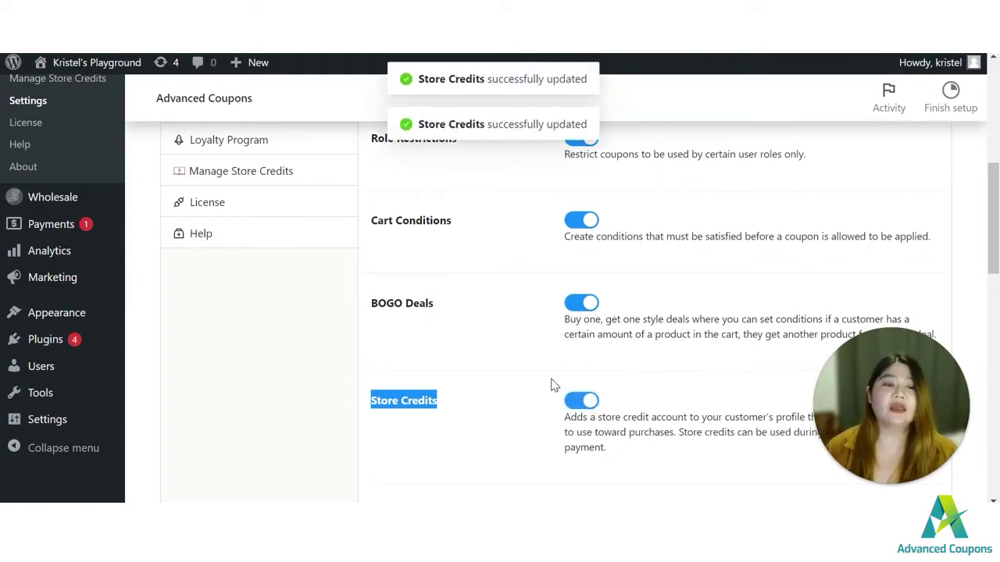
- Open the store credits management page and show its list of customers
{"action": "scroll", "coordinate": [316, 436], "scroll_direction": "up", "scroll_amount": 2}
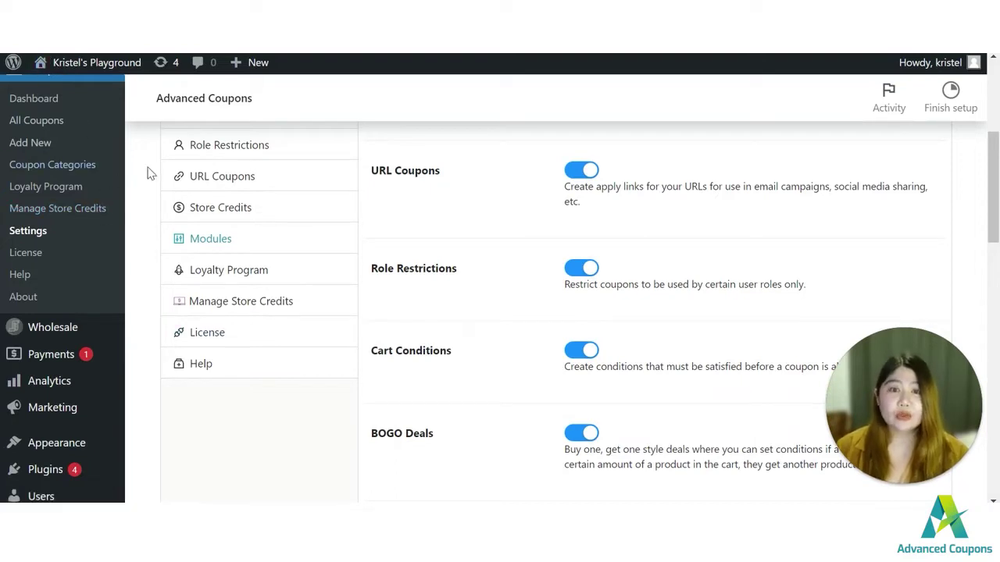
{"action": "left_click", "coordinate": [86, 211]}
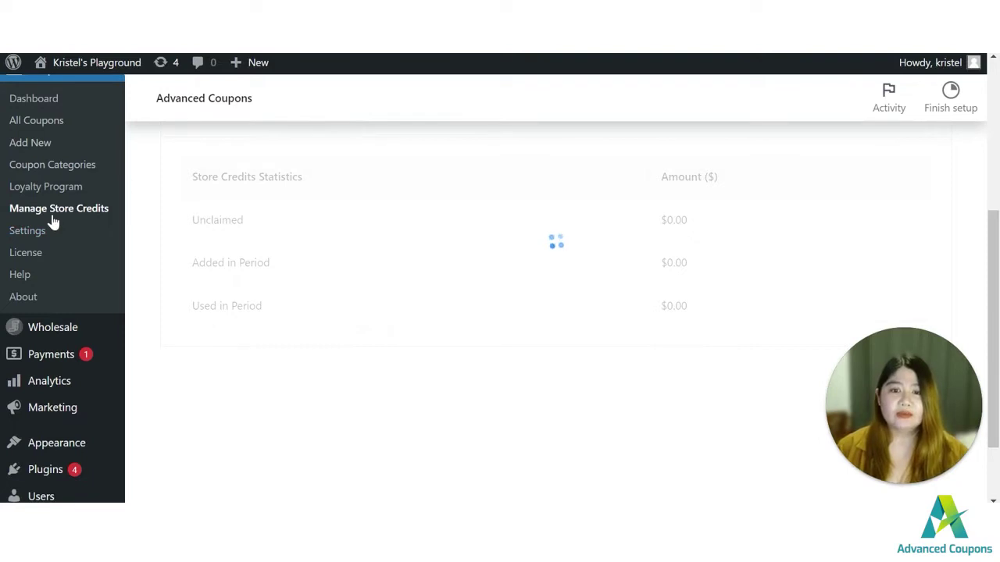
{"action": "scroll", "coordinate": [336, 261], "scroll_direction": "up", "scroll_amount": 5}
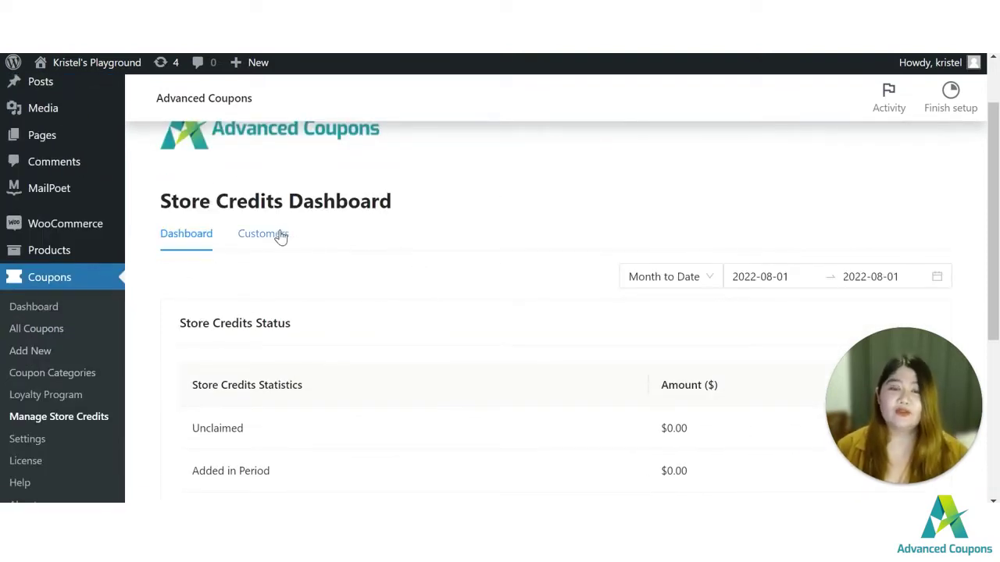
{"action": "left_click", "coordinate": [279, 234]}
{"action": "scroll", "coordinate": [371, 311], "scroll_direction": "down", "scroll_amount": 2}
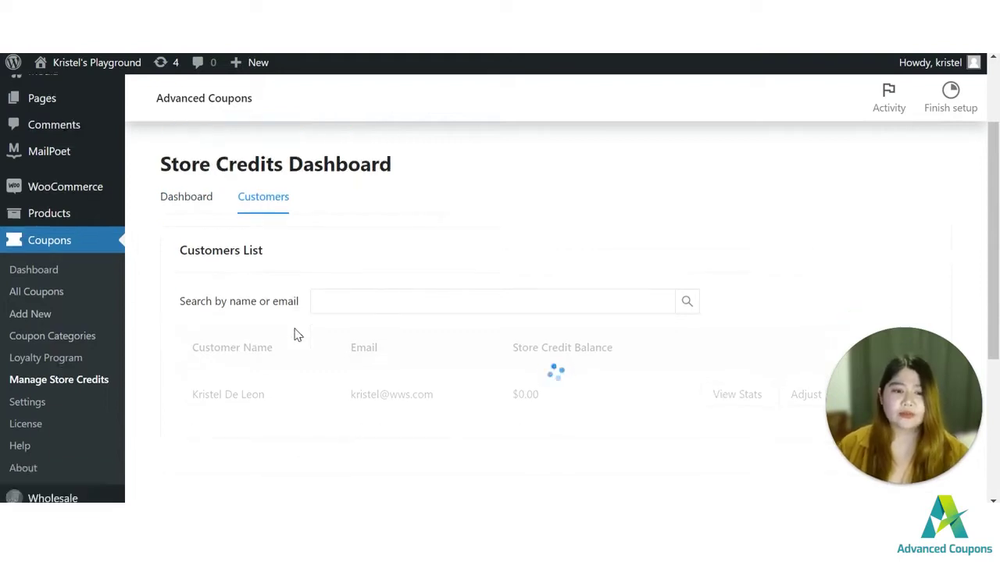
{"action": "left_click", "coordinate": [625, 260]}
{"action": "scroll", "coordinate": [404, 268], "scroll_direction": "down", "scroll_amount": 3}
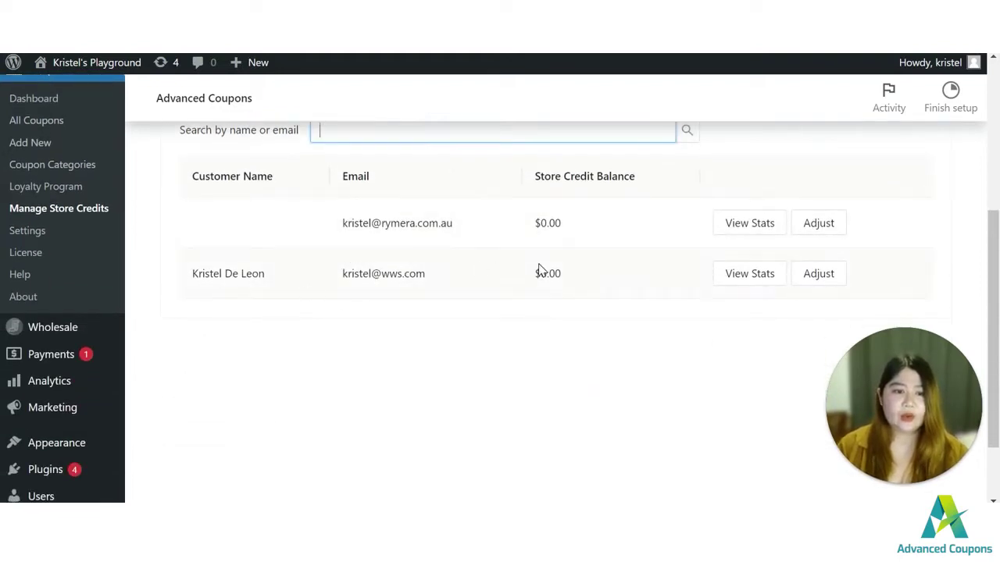
- Increase the store credit of the second listed customer by $10 and apply the adjustment
{"action": "left_click", "coordinate": [813, 275]}
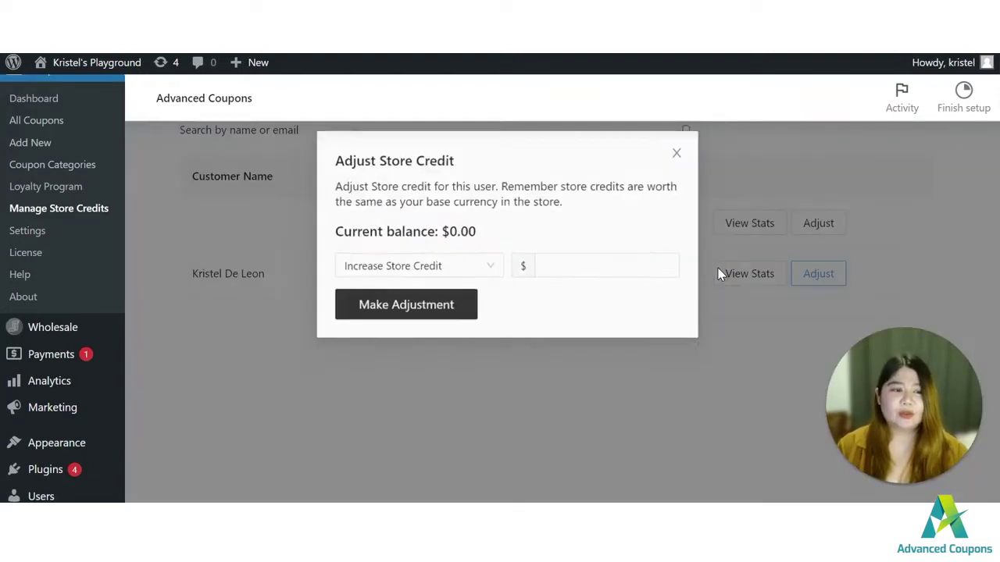
{"action": "left_click", "coordinate": [422, 270]}
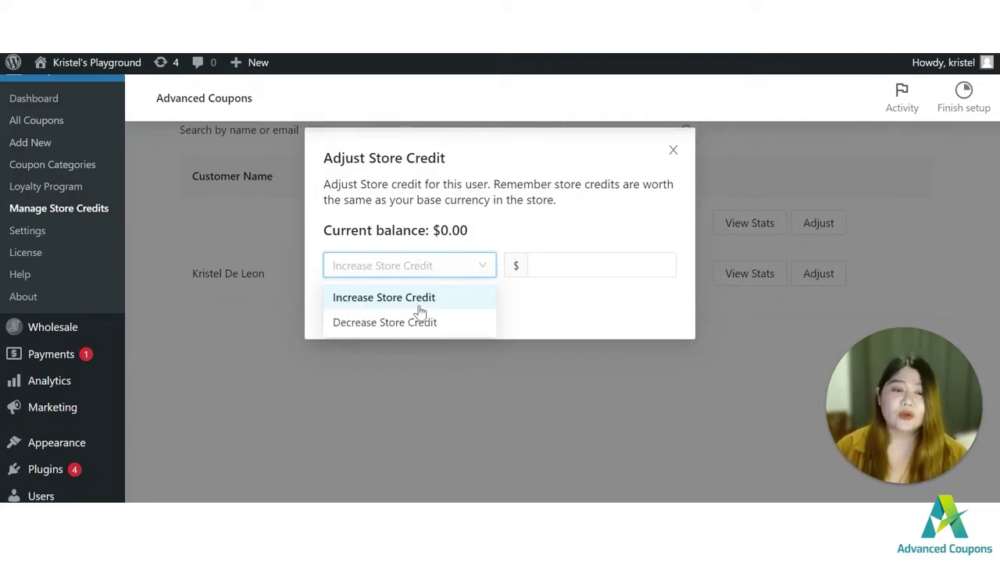
{"action": "left_click", "coordinate": [418, 305]}
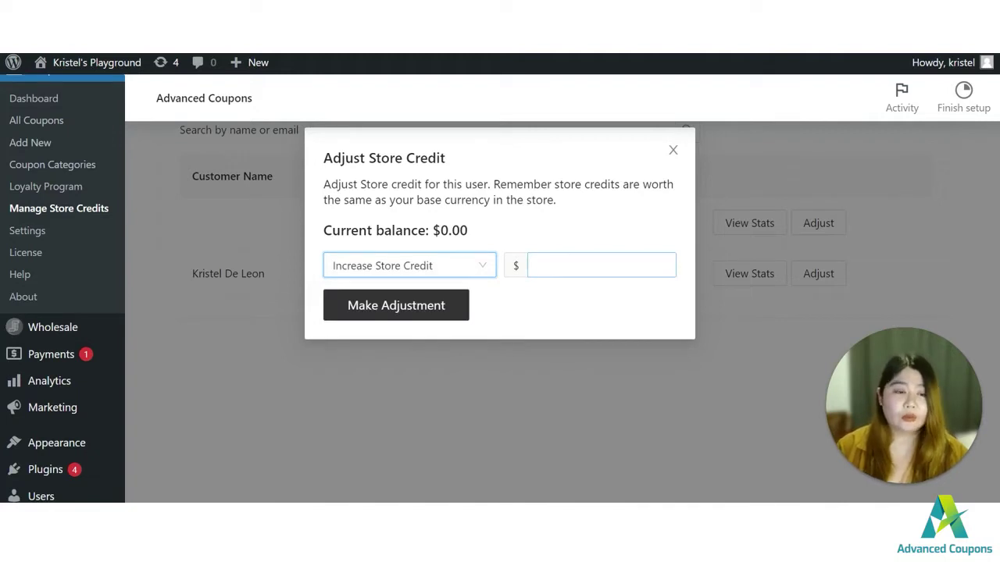
{"action": "left_click", "coordinate": [601, 266]}
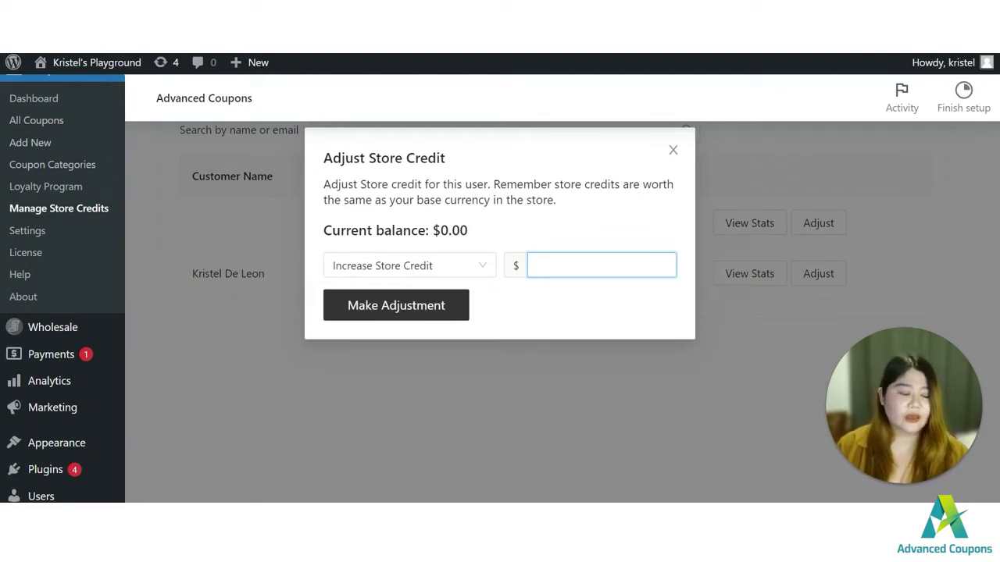
{"action": "type", "text": "10"}
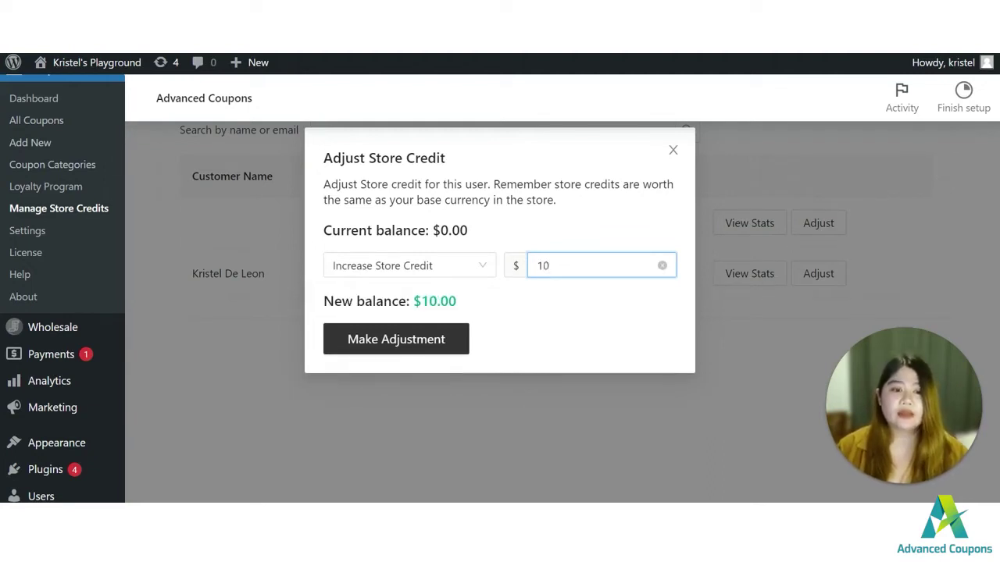
{"action": "left_click", "coordinate": [415, 349]}
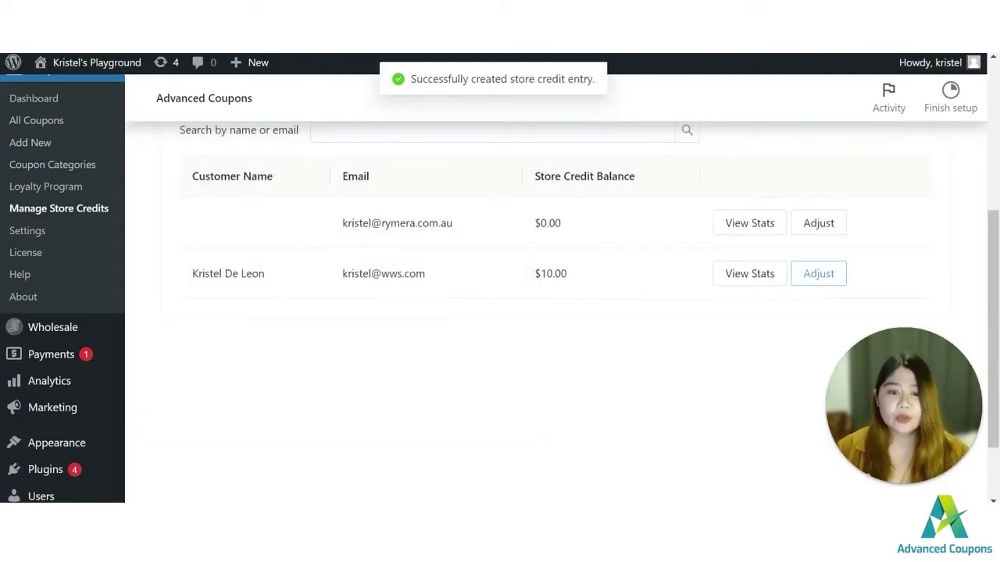
- Switch to the storefront's My account page and log in with the customer's username and account password
{"action": "mouse_move", "coordinate": [242, 443]}
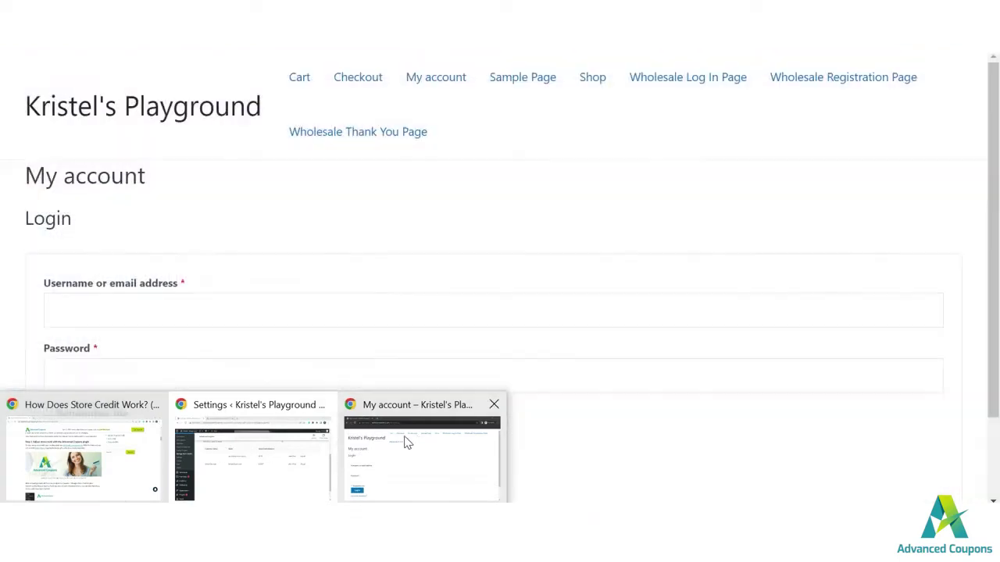
{"action": "left_click", "coordinate": [401, 442]}
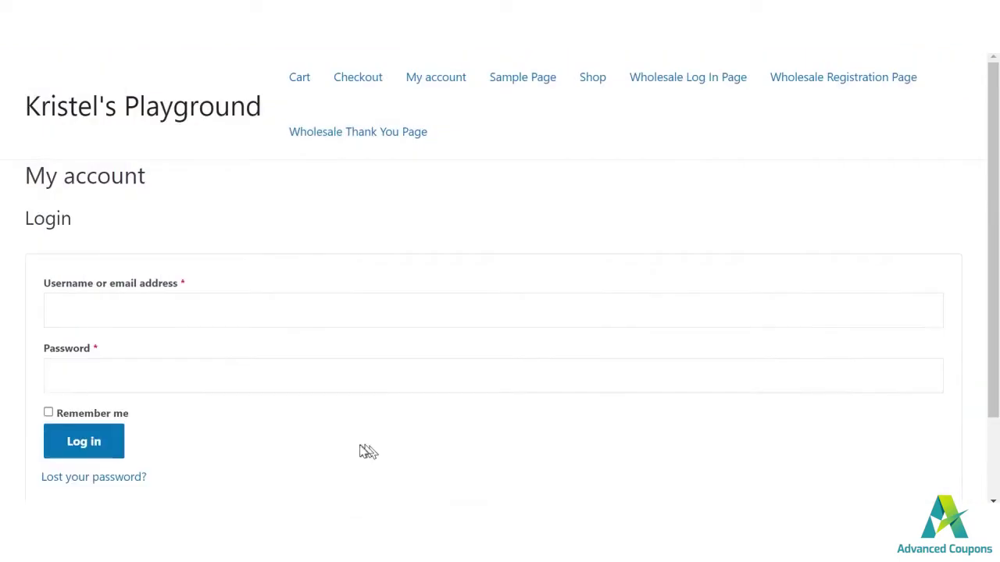
{"action": "left_click", "coordinate": [138, 311]}
{"action": "type", "text": "ww"}
{"action": "key", "text": "Down"}
{"action": "key", "text": "Return"}
{"action": "key", "text": "Tab"}
{"action": "type", "text": "*****"}
{"action": "key", "text": "Return"}
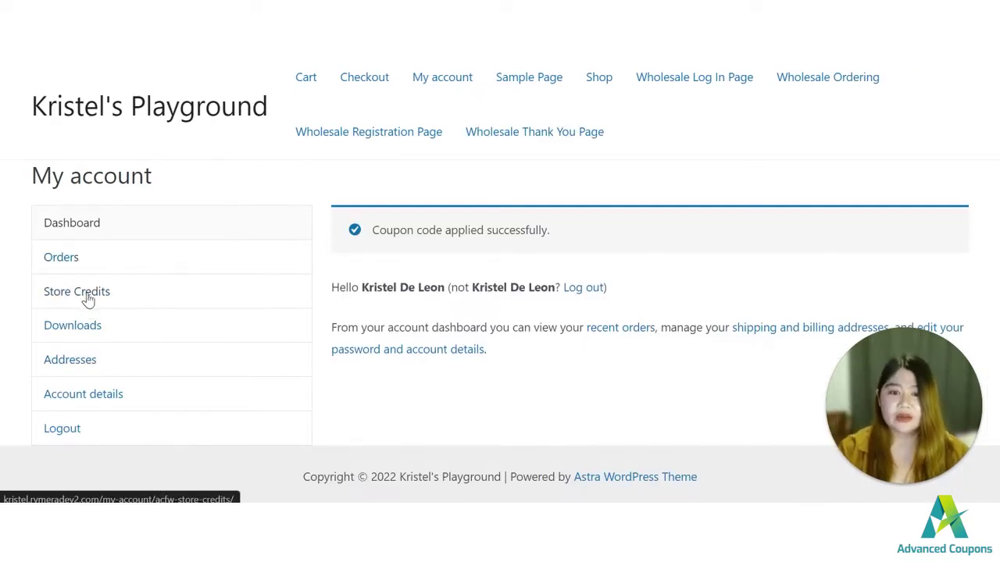
- View the customer's store credit balance on the Store Credits page of the account
{"action": "left_click", "coordinate": [87, 295]}
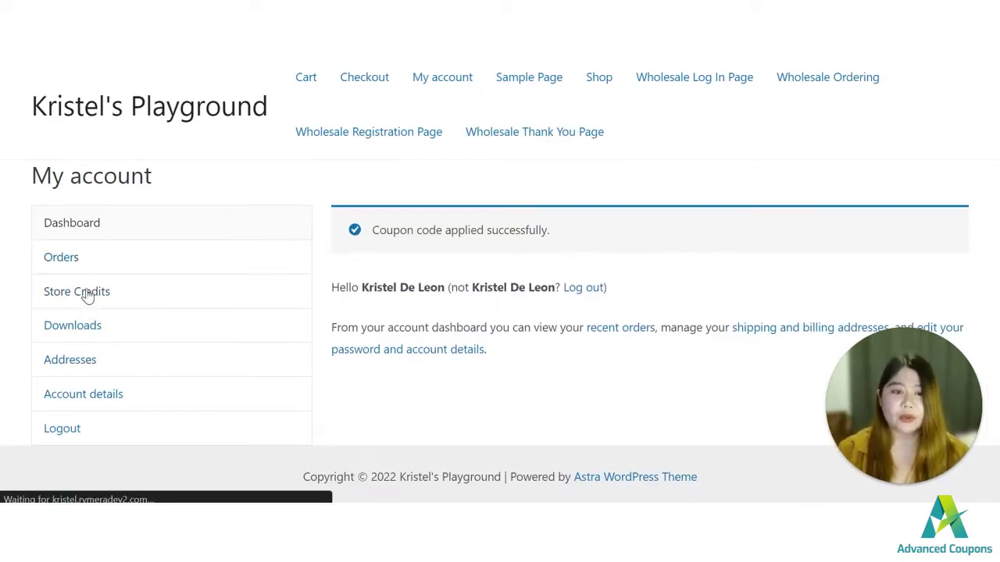
{"action": "left_click_drag", "start_coordinate": [330, 244], "coordinate": [634, 261]}
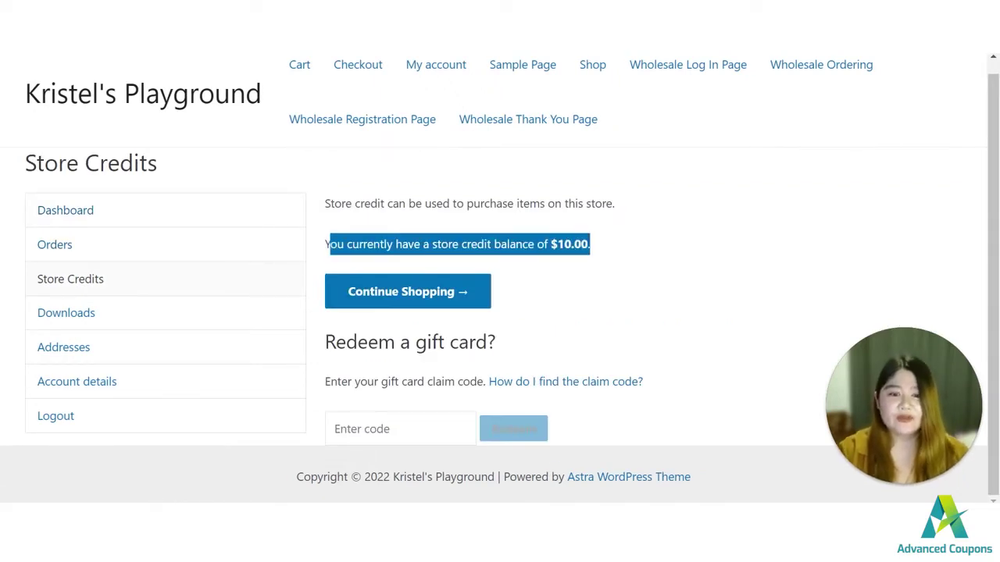
{"action": "left_click", "coordinate": [721, 228]}
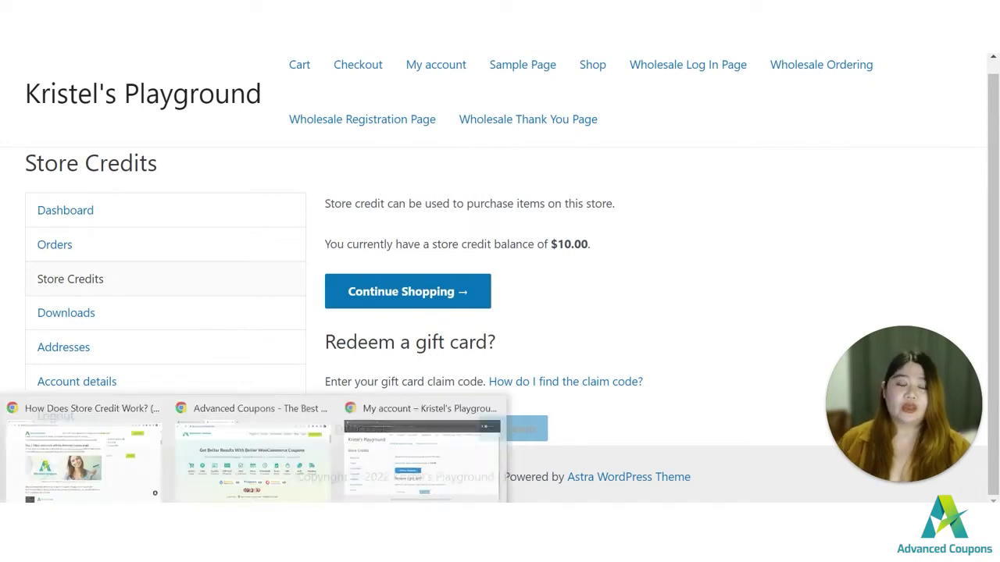
- Return to the WordPress admin window and open the All Products list in a new browser tab
{"action": "left_click", "coordinate": [236, 430]}
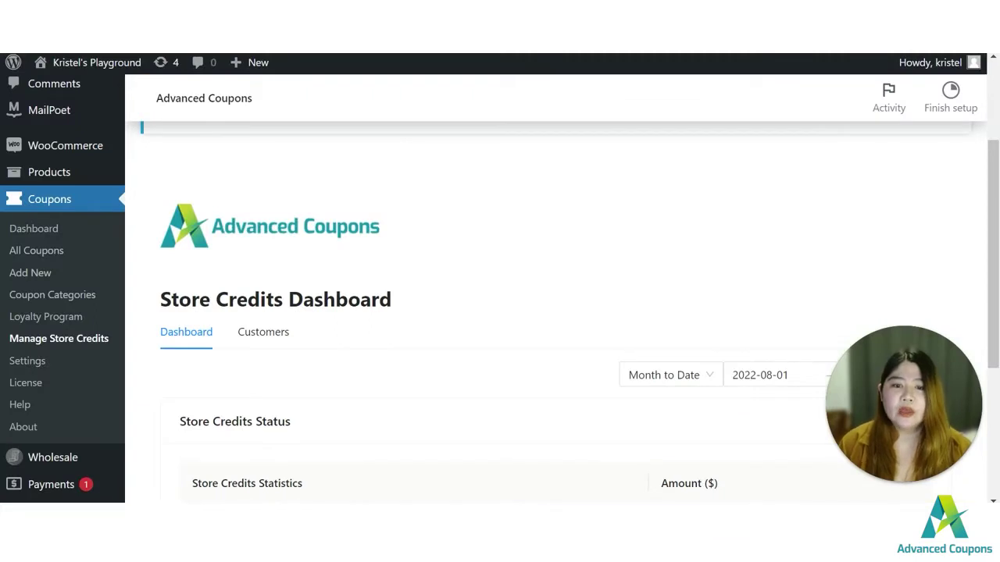
{"action": "mouse_move", "coordinate": [43, 171]}
{"action": "right_click", "coordinate": [167, 181]}
{"action": "left_click", "coordinate": [218, 189]}
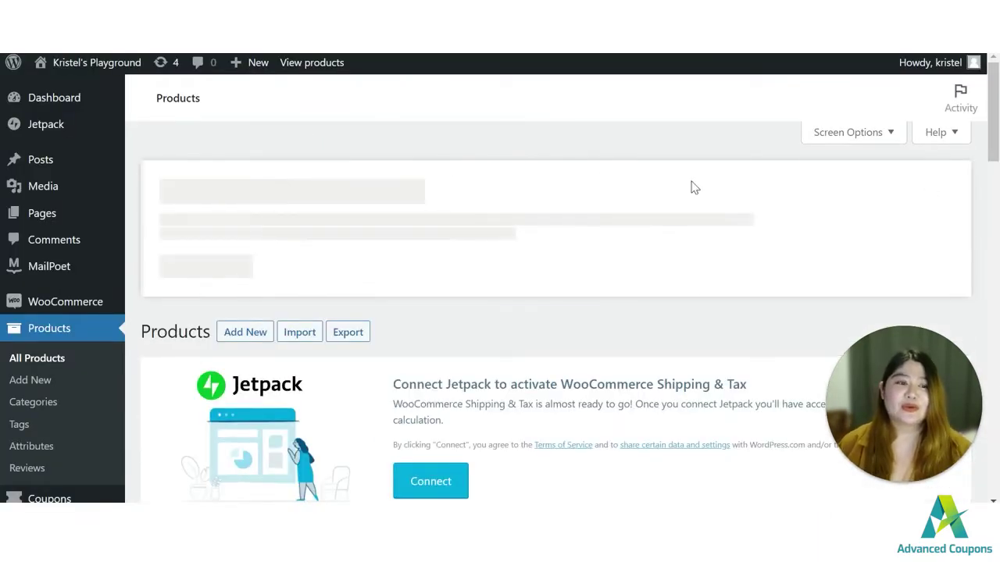
- Open the Store Credit product for editing and rename it to "Store Credit $10"
{"action": "scroll", "coordinate": [598, 285], "scroll_direction": "down", "scroll_amount": 4}
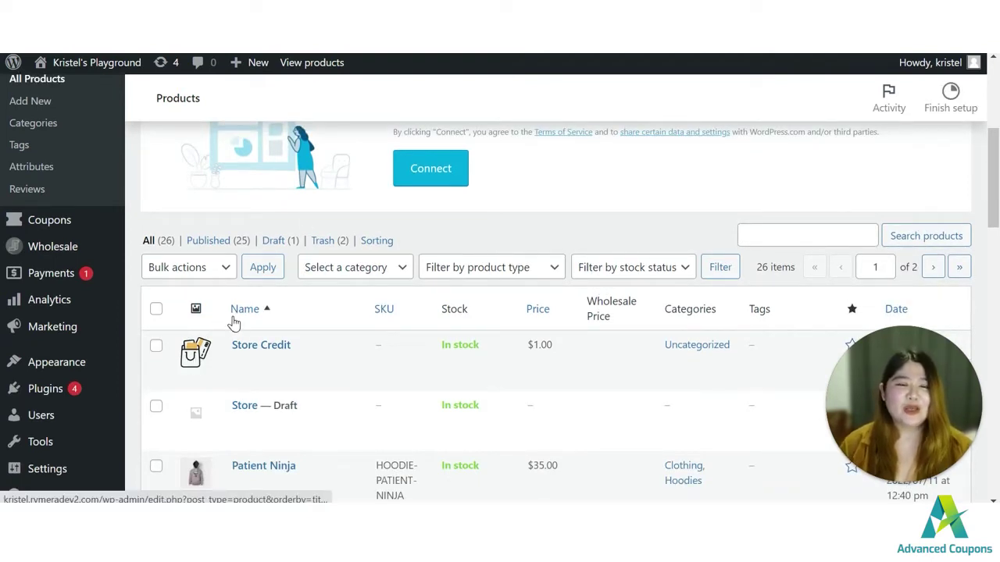
{"action": "left_click", "coordinate": [281, 364]}
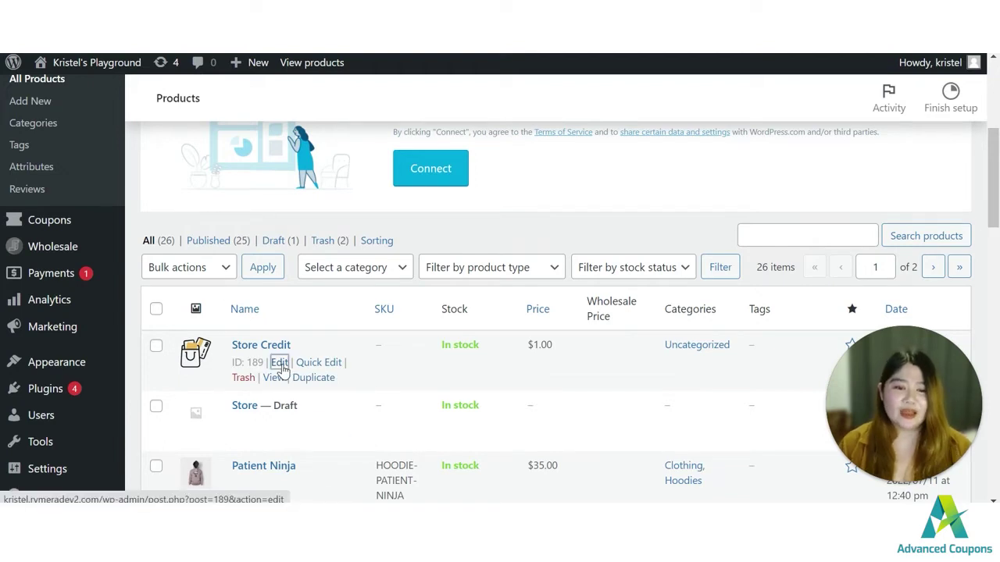
{"action": "scroll", "coordinate": [289, 361], "scroll_direction": "down", "scroll_amount": 1}
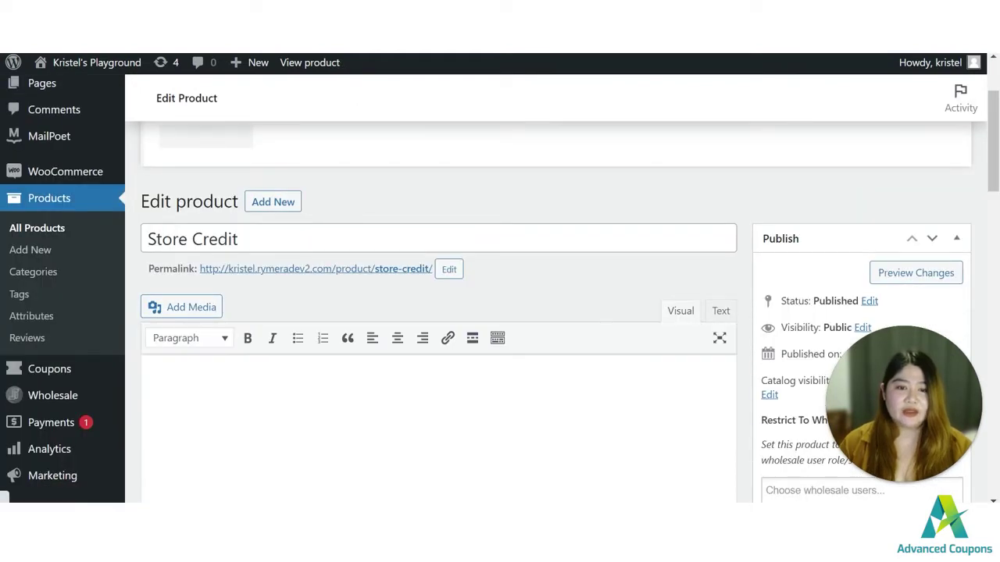
{"action": "left_click", "coordinate": [241, 239]}
{"action": "type", "text": "$10"}
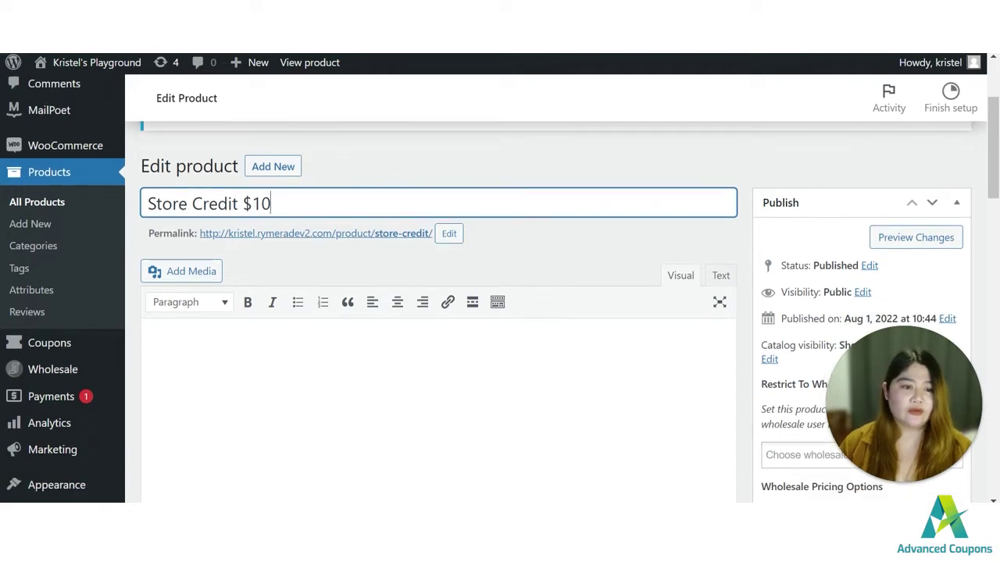
- Edit the regular price in the product data and update the product
{"action": "scroll", "coordinate": [385, 190], "scroll_direction": "down", "scroll_amount": 1}
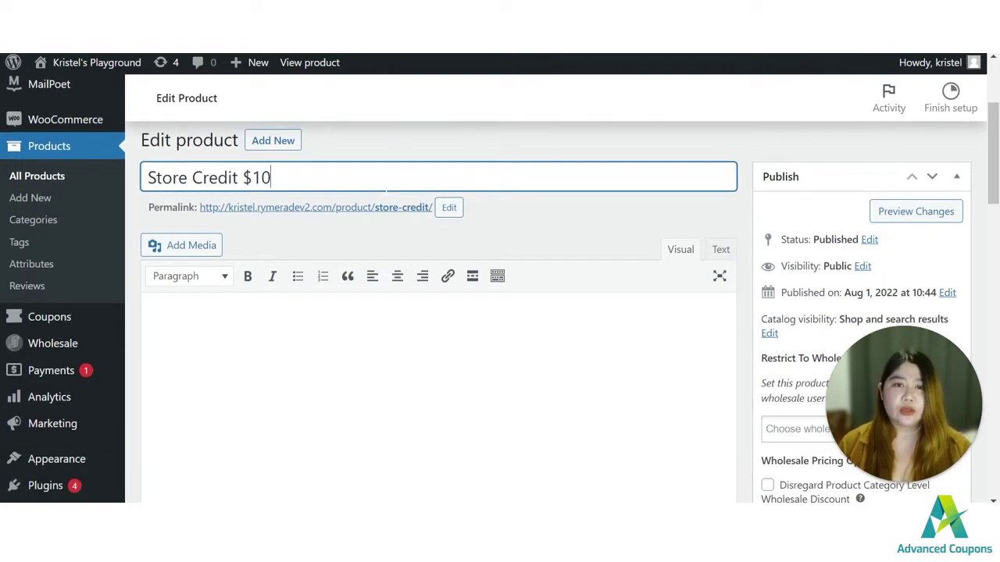
{"action": "scroll", "coordinate": [383, 203], "scroll_direction": "down", "scroll_amount": 1}
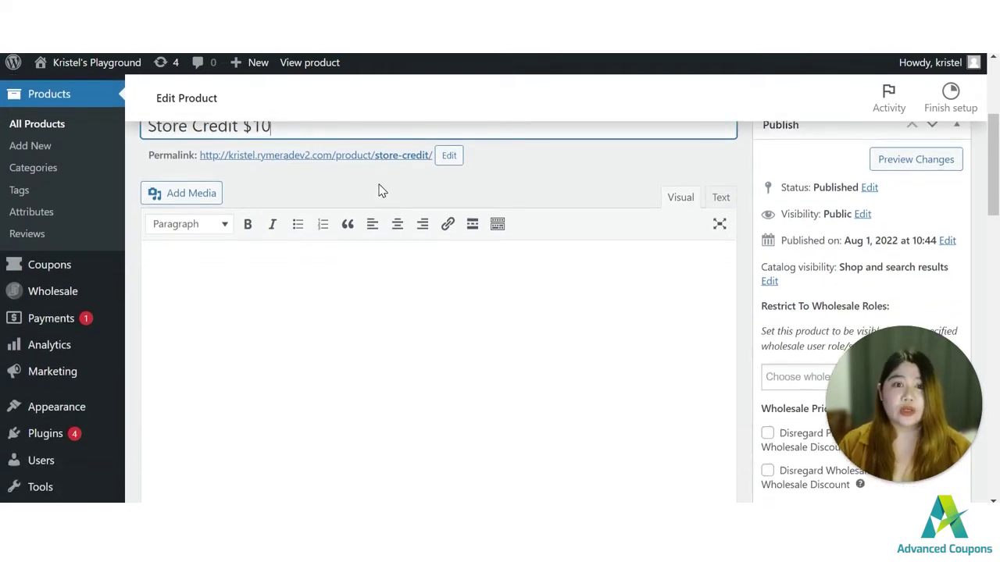
{"action": "scroll", "coordinate": [398, 206], "scroll_direction": "down", "scroll_amount": 3}
{"action": "scroll", "coordinate": [804, 234], "scroll_direction": "down", "scroll_amount": 3}
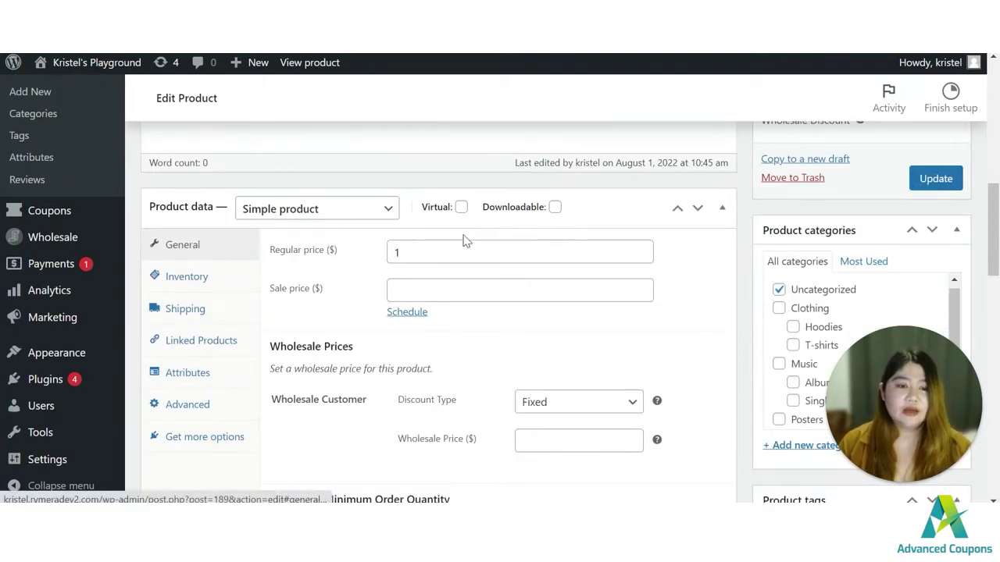
{"action": "left_click", "coordinate": [400, 252]}
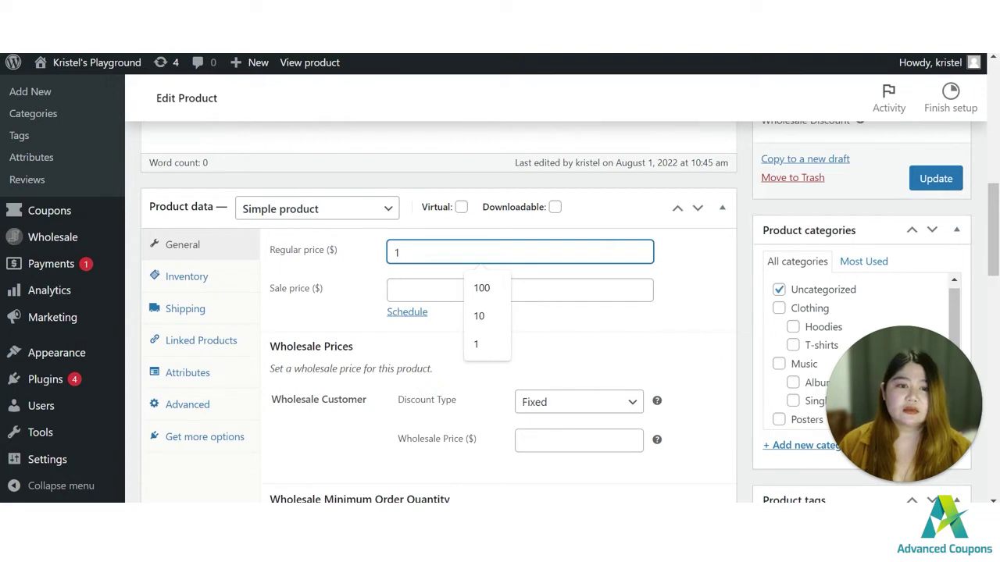
{"action": "left_click", "coordinate": [929, 179]}
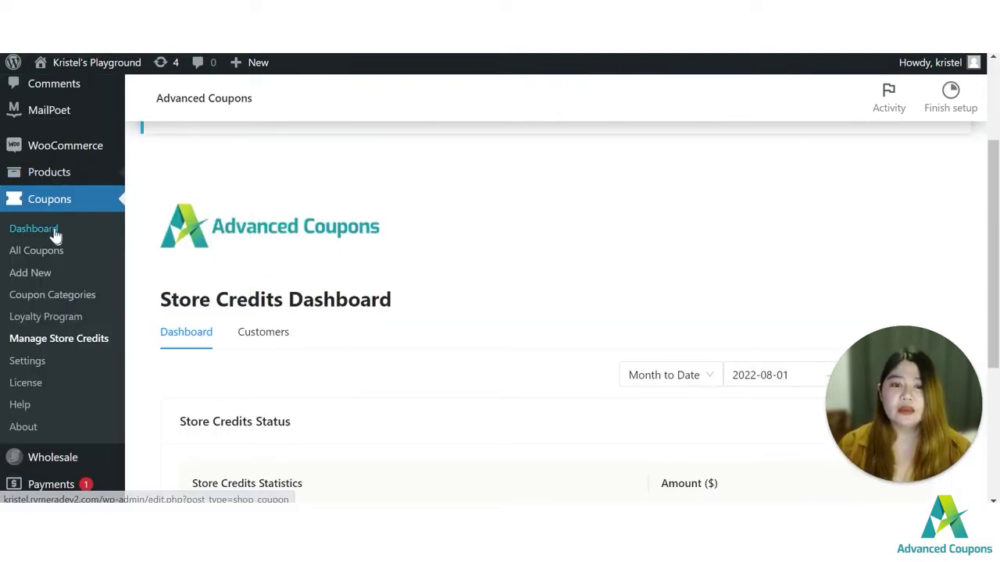
- Open the store credit coupon for editing from the All Coupons list
{"action": "left_click", "coordinate": [53, 255]}
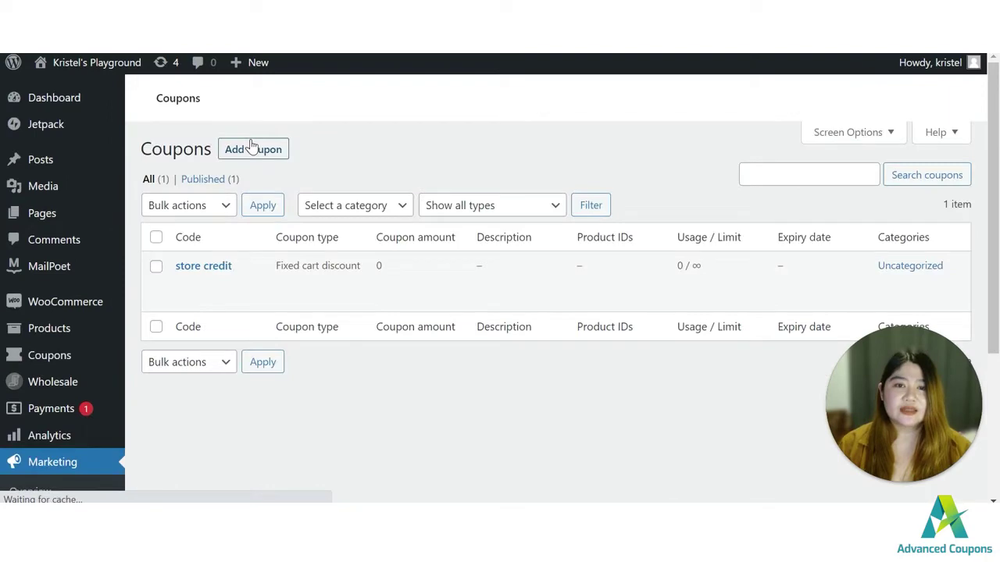
{"action": "scroll", "coordinate": [161, 265], "scroll_direction": "down", "scroll_amount": 1}
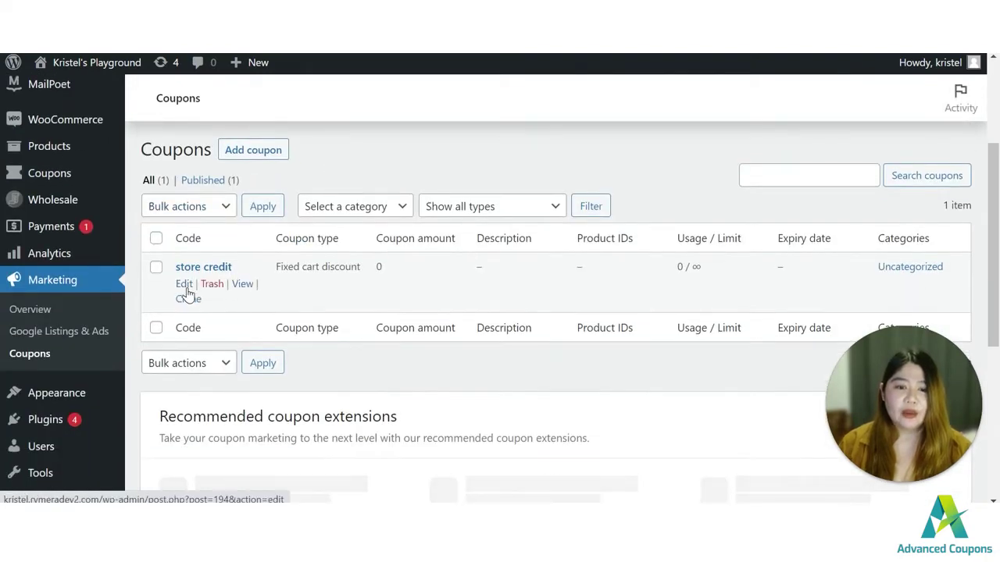
{"action": "left_click", "coordinate": [185, 286]}
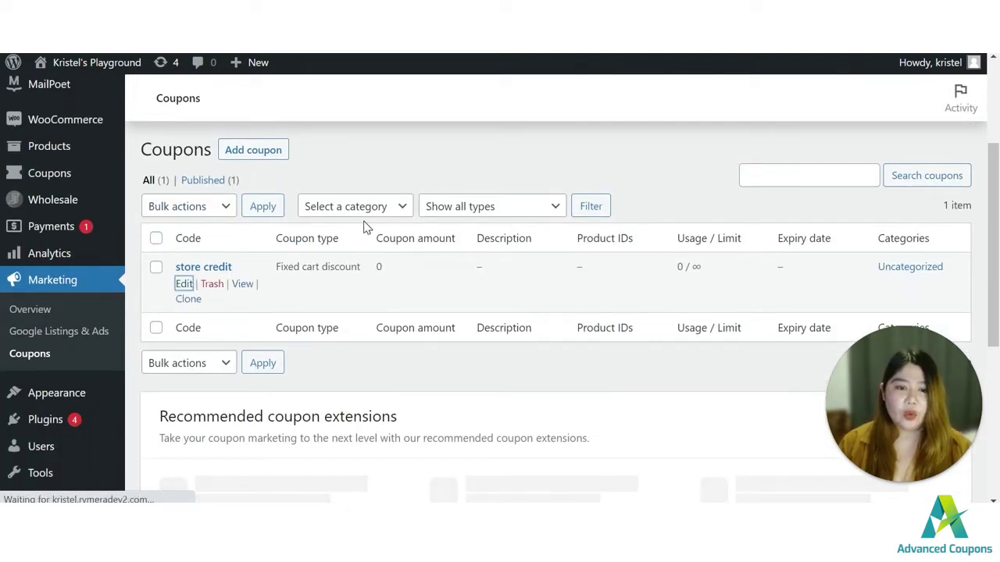
{"action": "scroll", "coordinate": [365, 226], "scroll_direction": "down", "scroll_amount": 2}
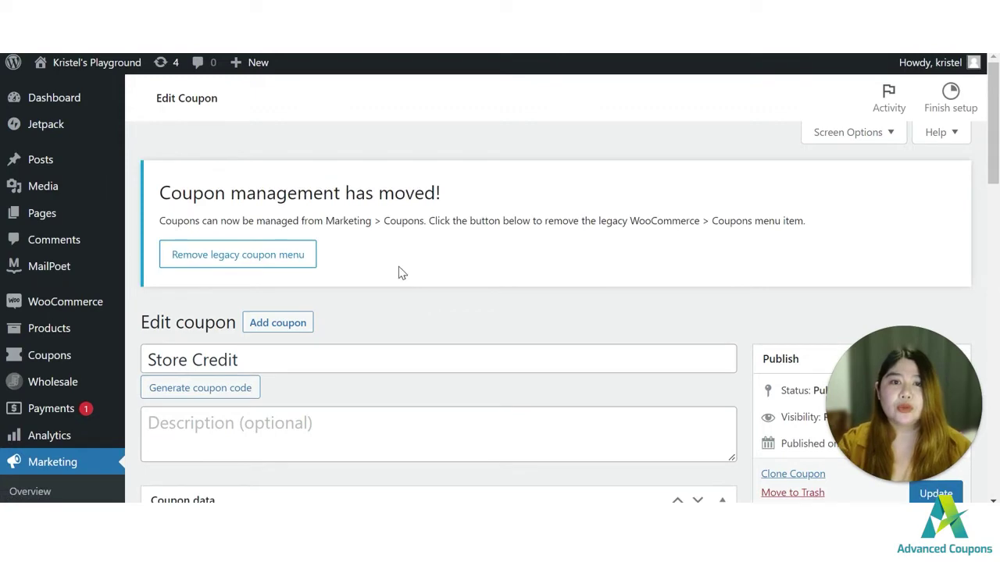
- Examine the coupon's Add Products settings, including the listed Store Credit product, its quantity and its price override
{"action": "scroll", "coordinate": [878, 182], "scroll_direction": "down", "scroll_amount": 6}
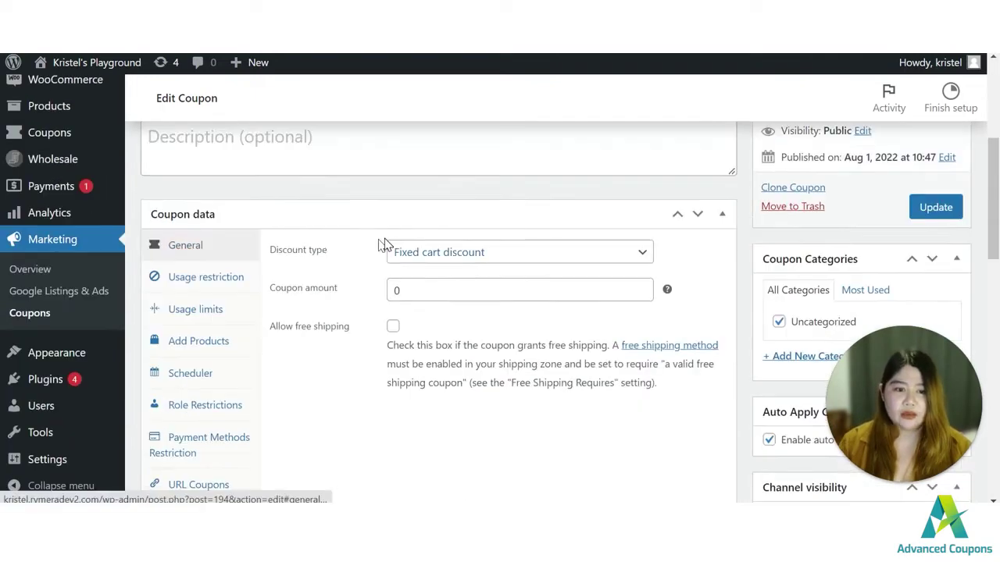
{"action": "scroll", "coordinate": [349, 345], "scroll_direction": "down", "scroll_amount": 2}
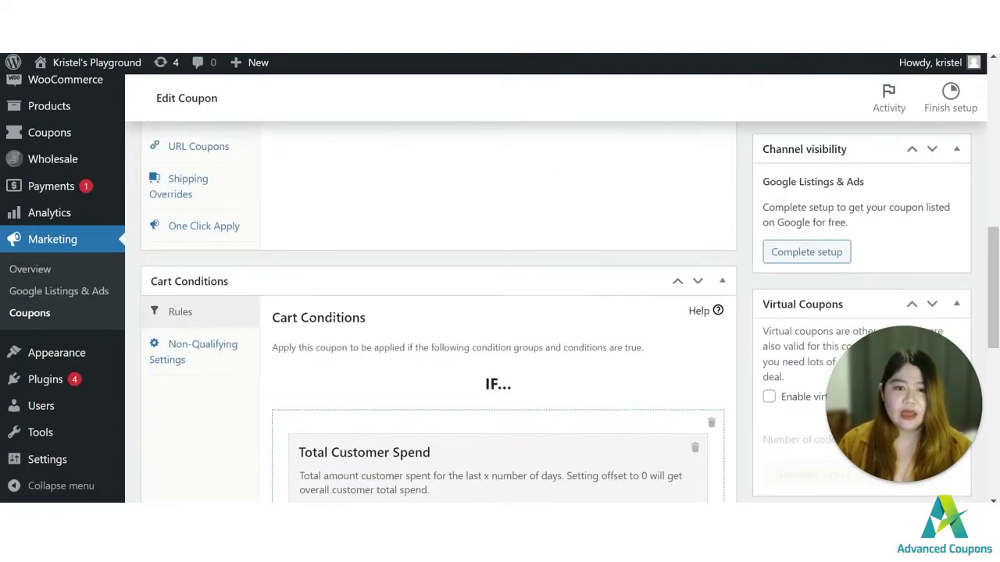
{"action": "scroll", "coordinate": [179, 252], "scroll_direction": "up", "scroll_amount": 2}
{"action": "left_click", "coordinate": [191, 164]}
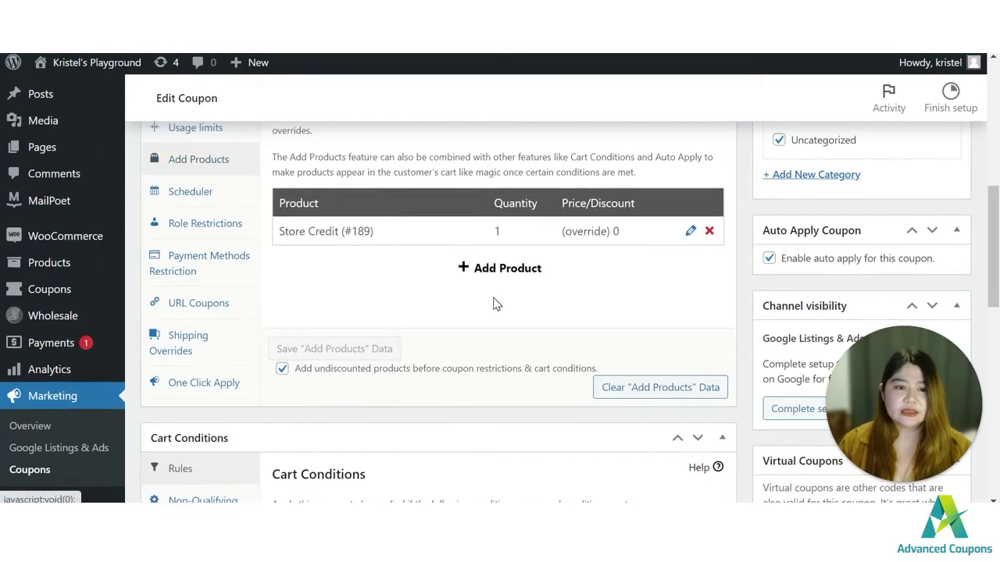
{"action": "scroll", "coordinate": [497, 304], "scroll_direction": "up", "scroll_amount": 1}
{"action": "left_click_drag", "start_coordinate": [387, 312], "coordinate": [271, 314]}
{"action": "left_click", "coordinate": [375, 357]}
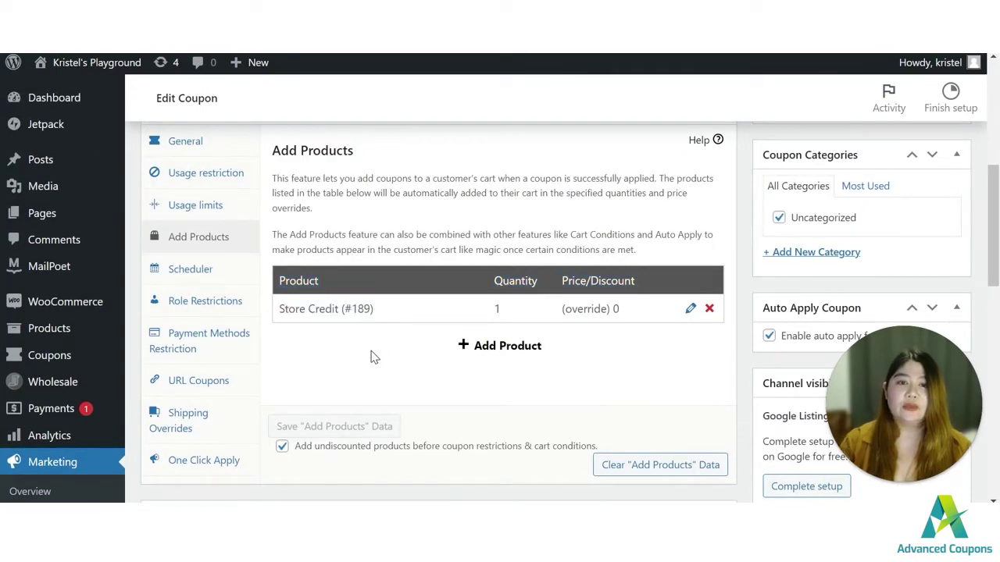
{"action": "scroll", "coordinate": [385, 319], "scroll_direction": "down", "scroll_amount": 2}
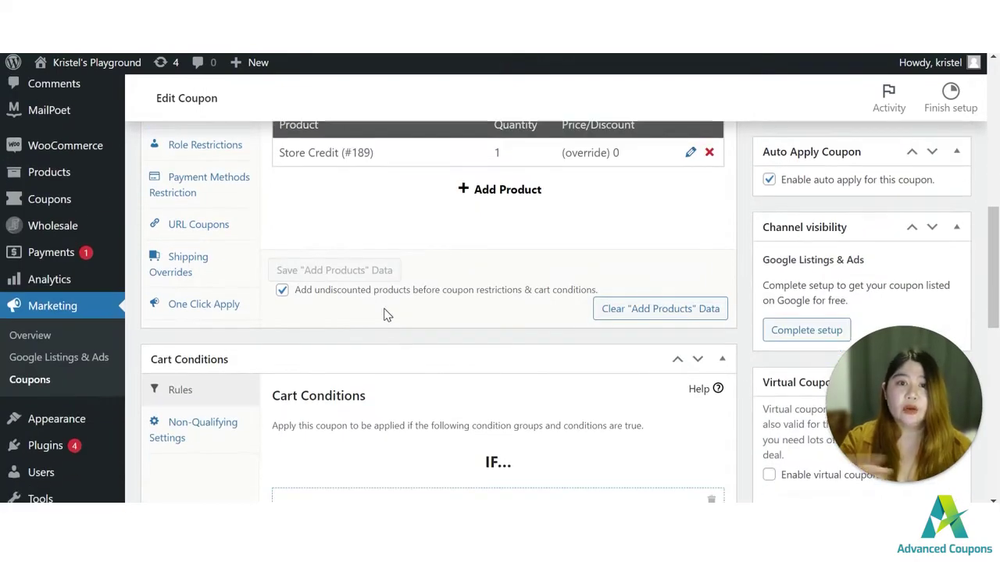
- Review the coupon's Total Customer Spend and Cart Subtotal conditions and update the coupon
{"action": "scroll", "coordinate": [384, 313], "scroll_direction": "down", "scroll_amount": 2}
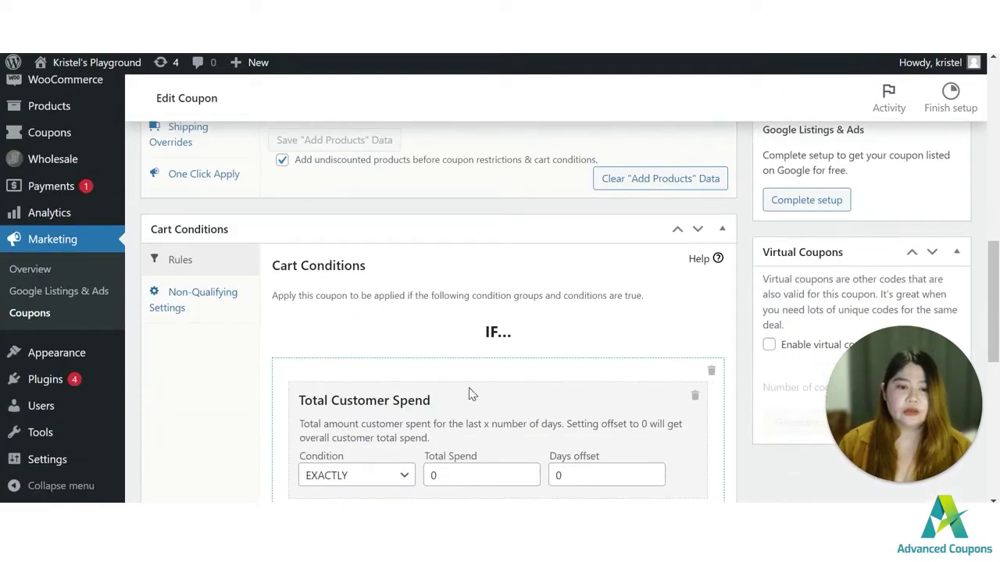
{"action": "scroll", "coordinate": [468, 393], "scroll_direction": "down", "scroll_amount": 1}
{"action": "scroll", "coordinate": [363, 248], "scroll_direction": "down", "scroll_amount": 2}
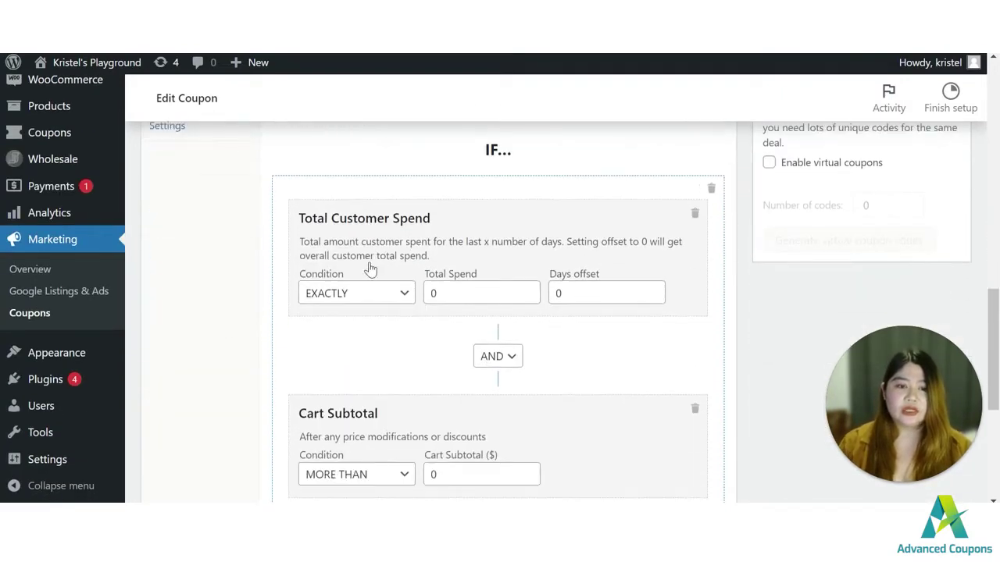
{"action": "scroll", "coordinate": [852, 183], "scroll_direction": "up", "scroll_amount": 8}
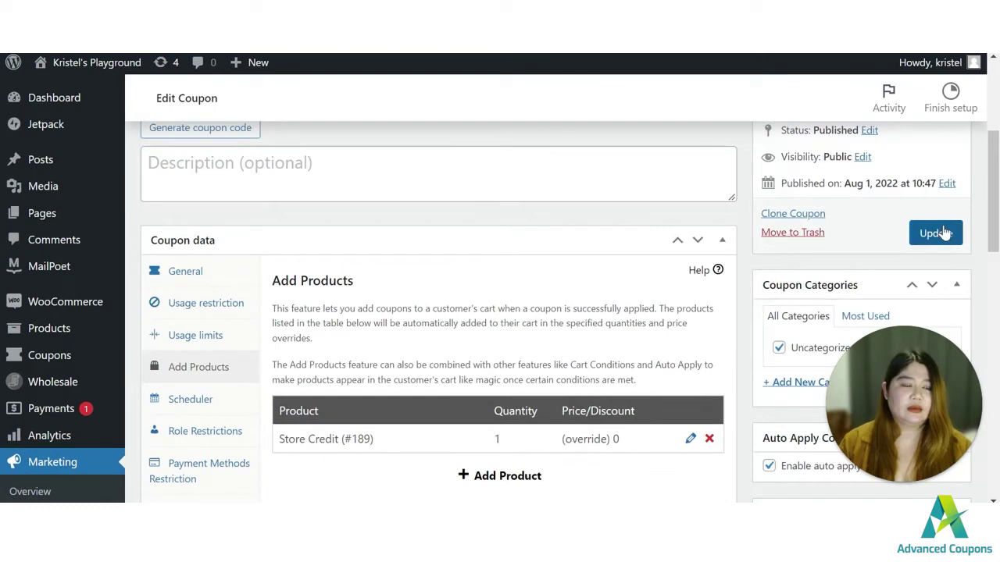
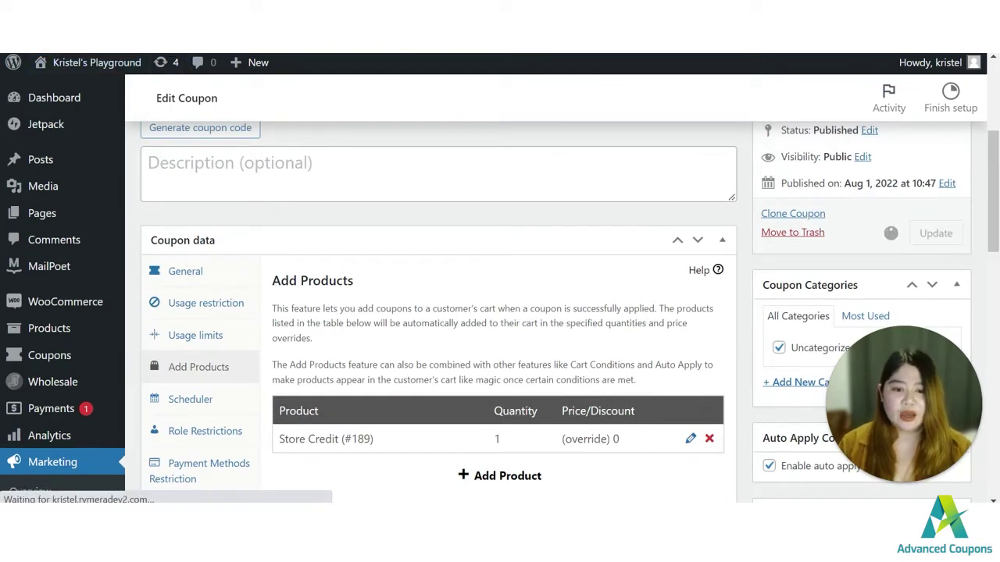
- Switch to the storefront window, open the Shop page and add the $35.00 Happy Ninja hoodie to the cart
{"action": "left_click", "coordinate": [393, 446]}
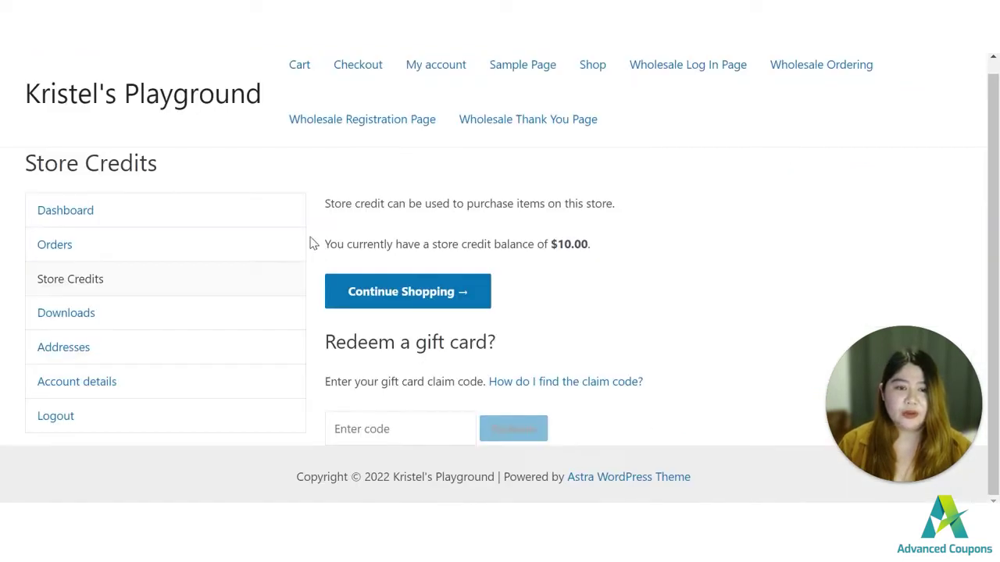
{"action": "left_click", "coordinate": [595, 87]}
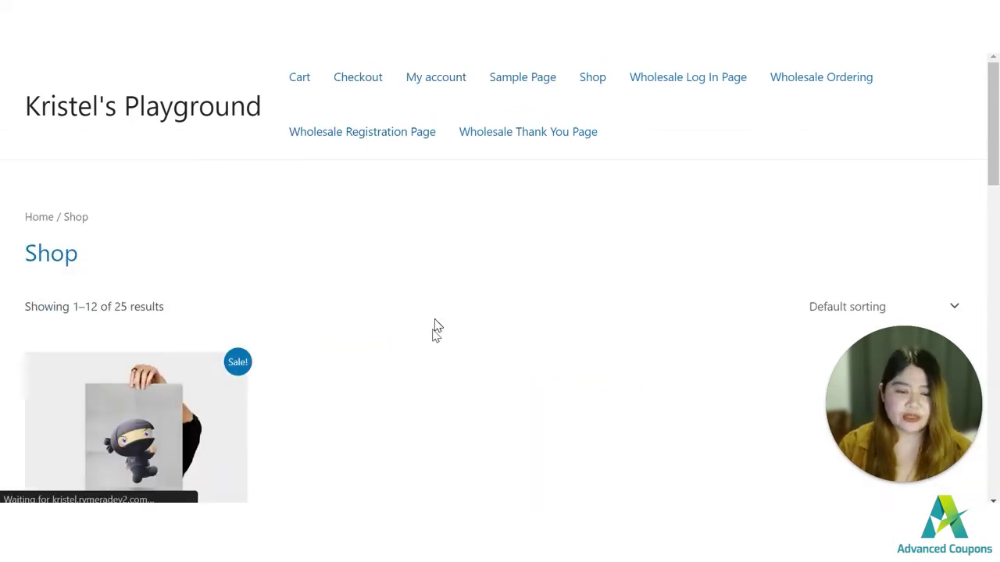
{"action": "scroll", "coordinate": [429, 328], "scroll_direction": "down", "scroll_amount": 5}
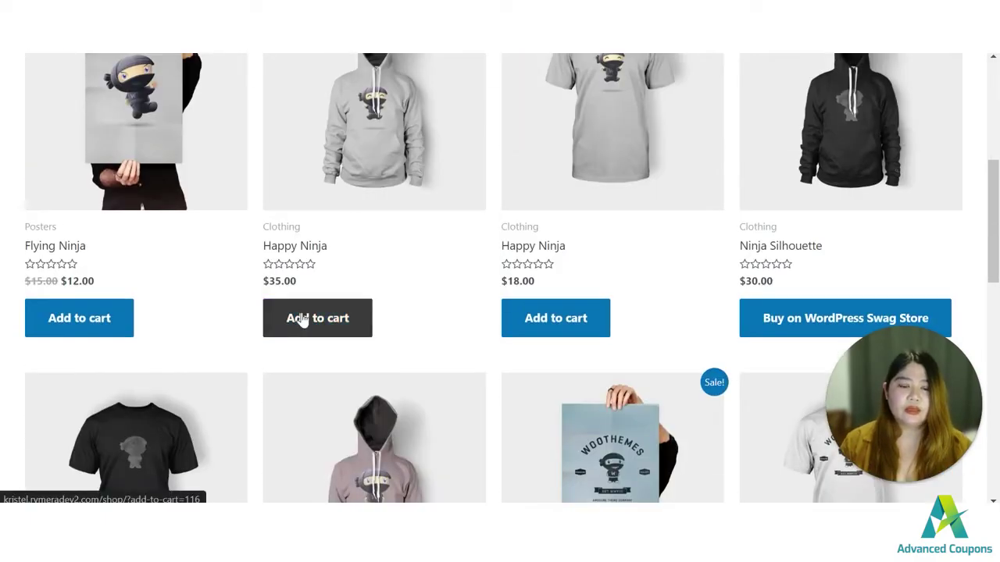
{"action": "left_click", "coordinate": [302, 321]}
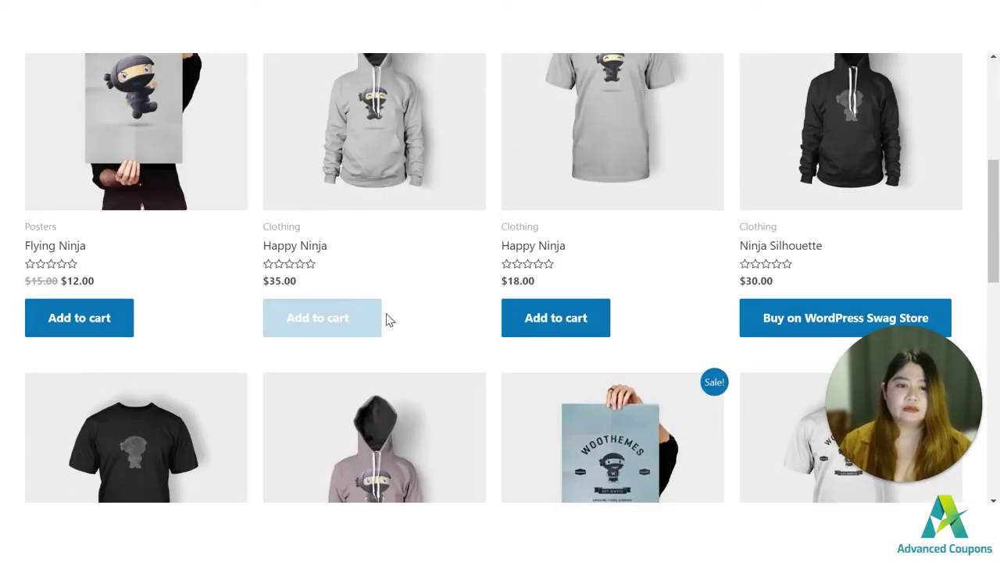
{"action": "scroll", "coordinate": [330, 234], "scroll_direction": "up", "scroll_amount": 4}
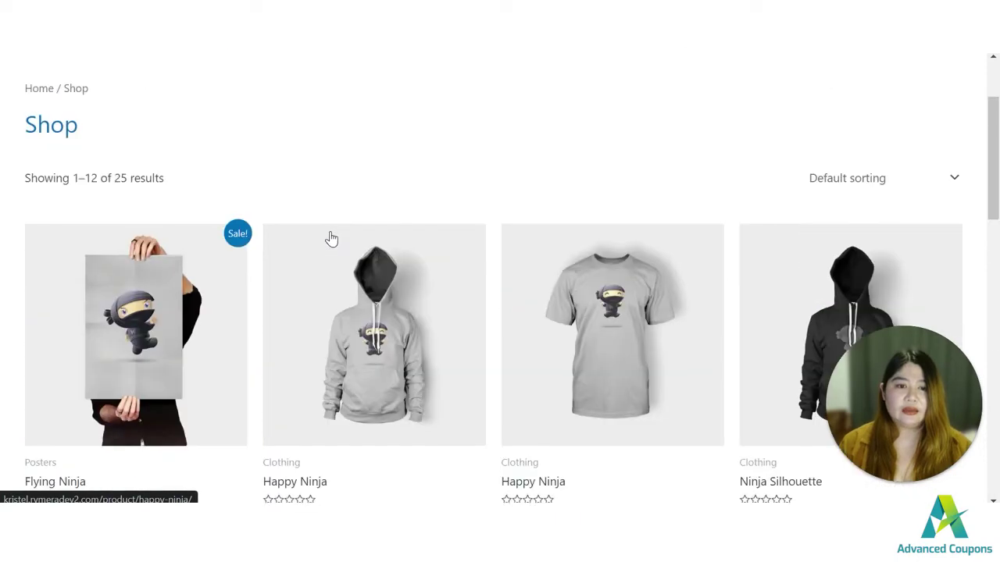
- Open the cart, review the automatically added Store Credit $10 item and the cart totals, and proceed to checkout
{"action": "left_click", "coordinate": [299, 78]}
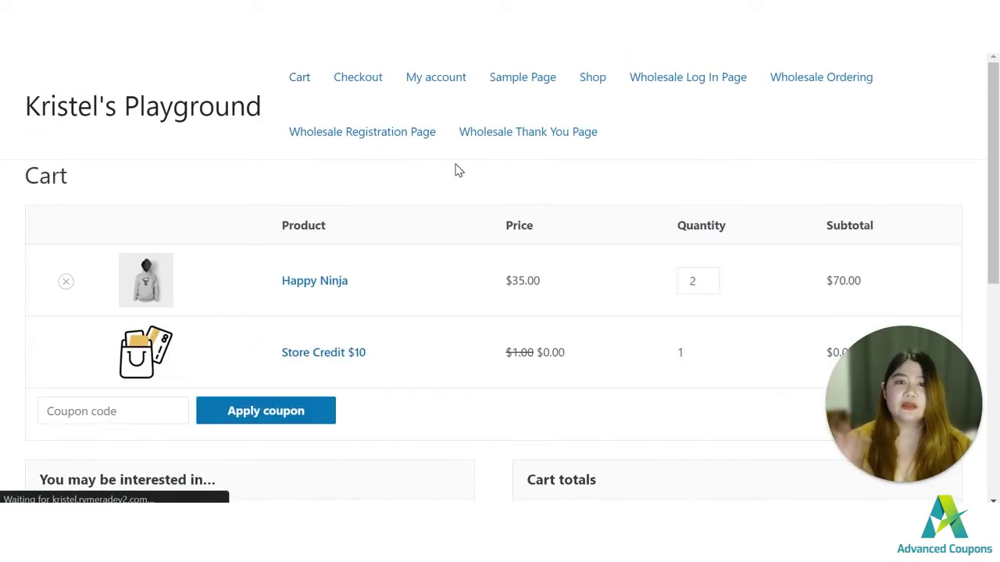
{"action": "scroll", "coordinate": [453, 170], "scroll_direction": "down", "scroll_amount": 1}
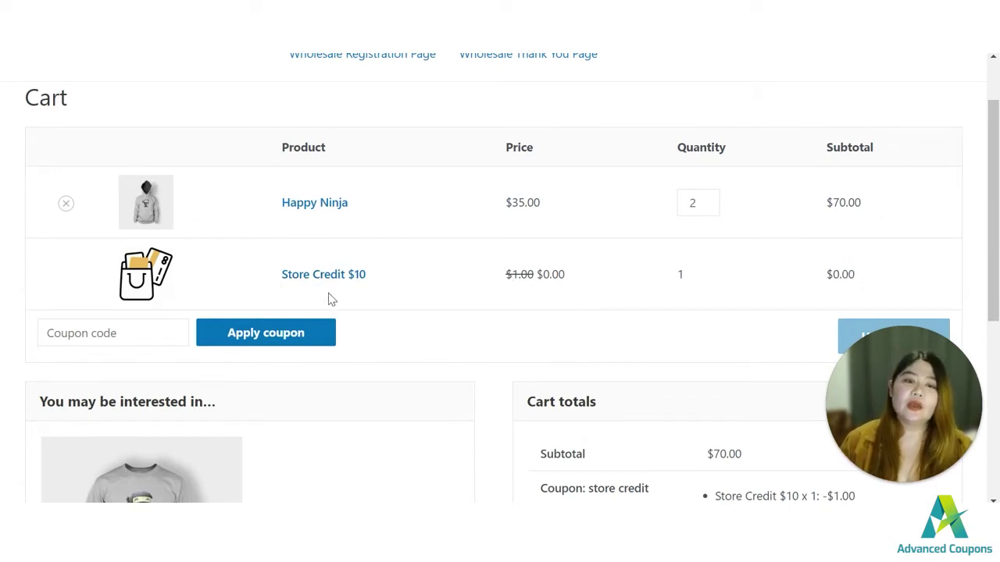
{"action": "scroll", "coordinate": [409, 288], "scroll_direction": "down", "scroll_amount": 3}
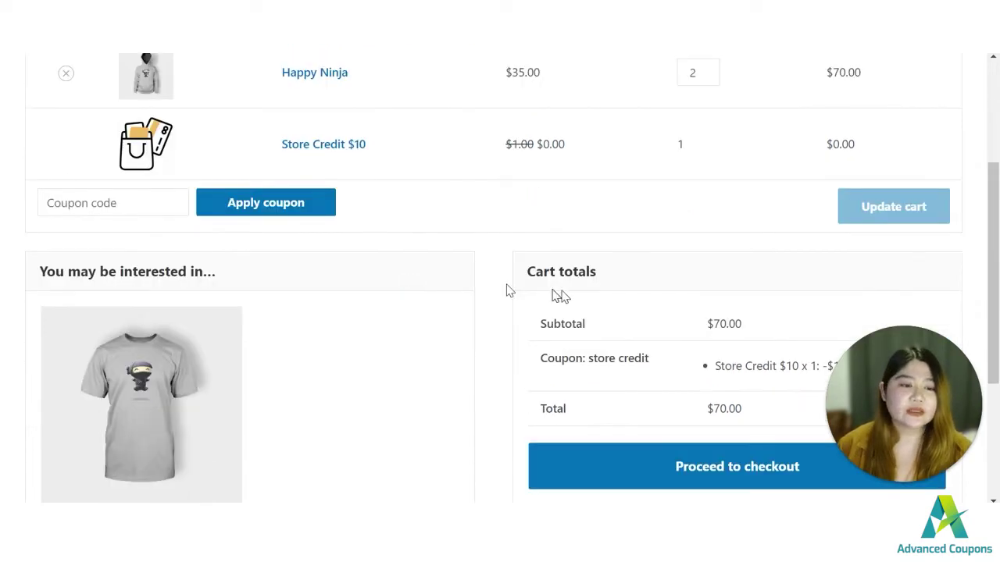
{"action": "left_click", "coordinate": [625, 353]}
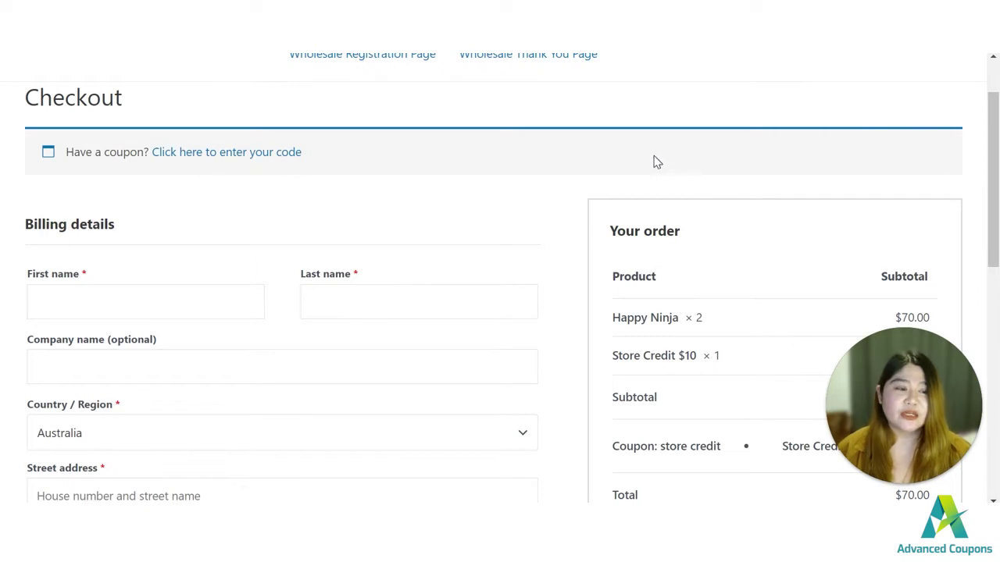
- Review the order summary at checkout and apply $5 of the available store credit balance as a discount
{"action": "scroll", "coordinate": [752, 178], "scroll_direction": "down", "scroll_amount": 3}
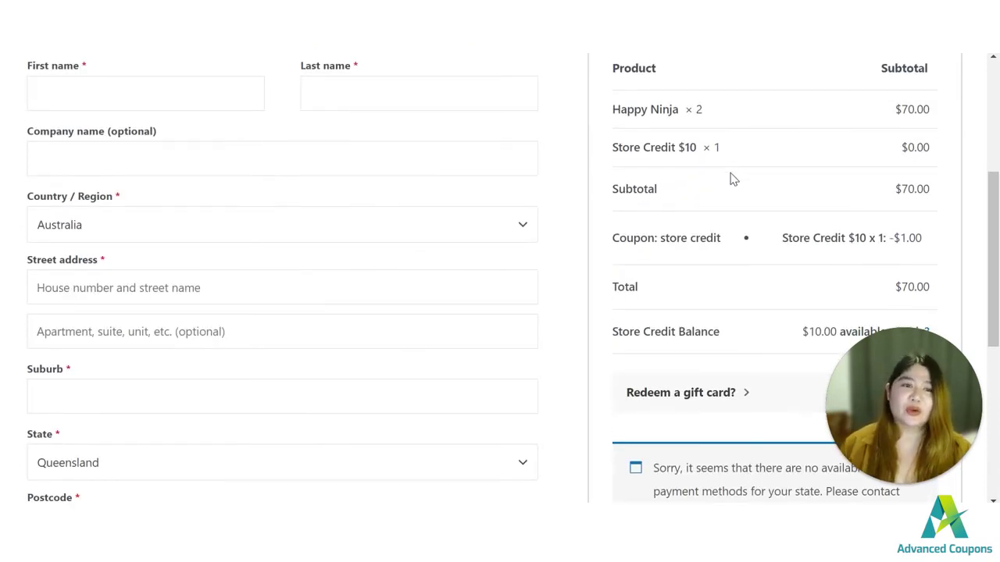
{"action": "scroll", "coordinate": [789, 209], "scroll_direction": "down", "scroll_amount": 1}
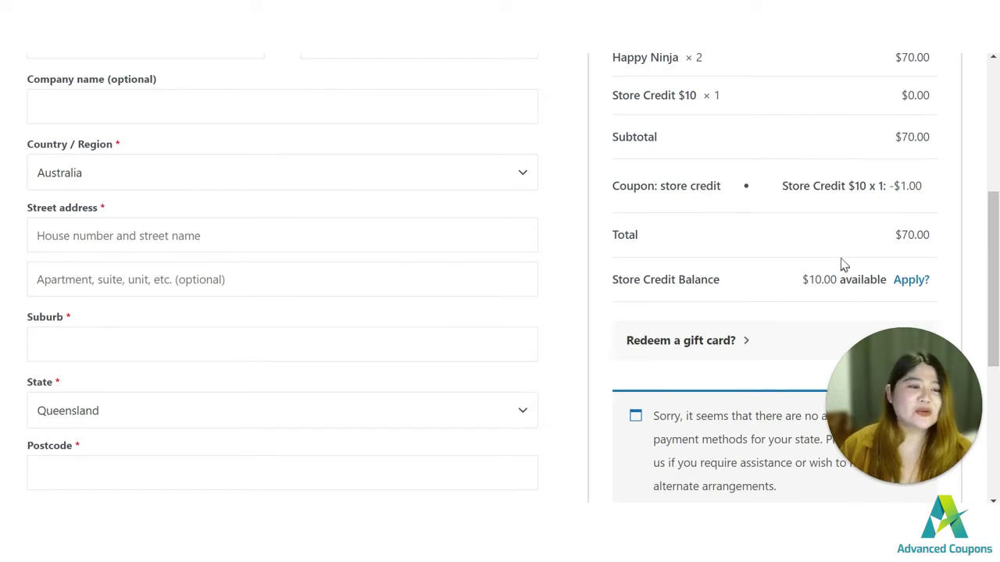
{"action": "scroll", "coordinate": [556, 221], "scroll_direction": "up", "scroll_amount": 2}
{"action": "scroll", "coordinate": [803, 96], "scroll_direction": "down", "scroll_amount": 3}
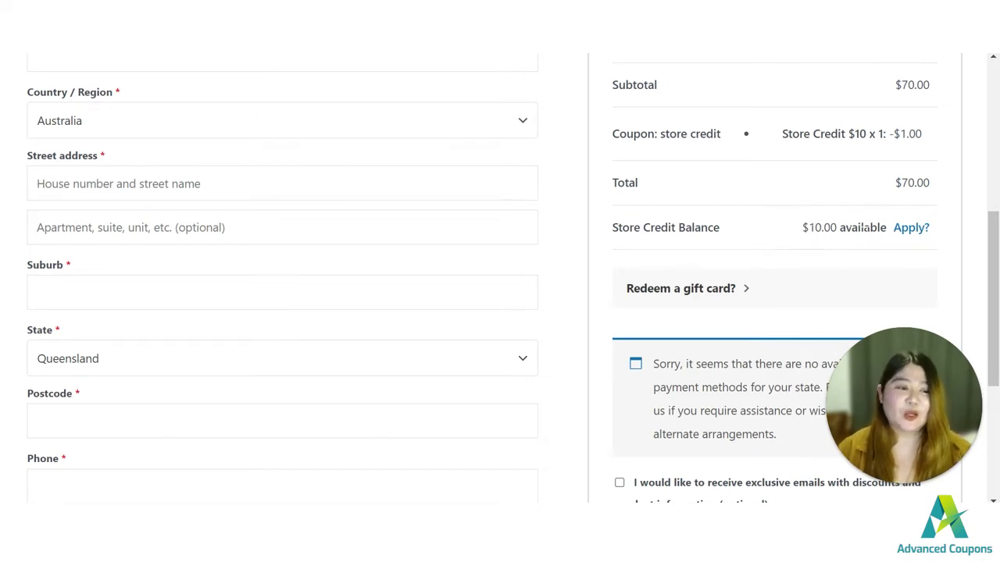
{"action": "left_click", "coordinate": [908, 230]}
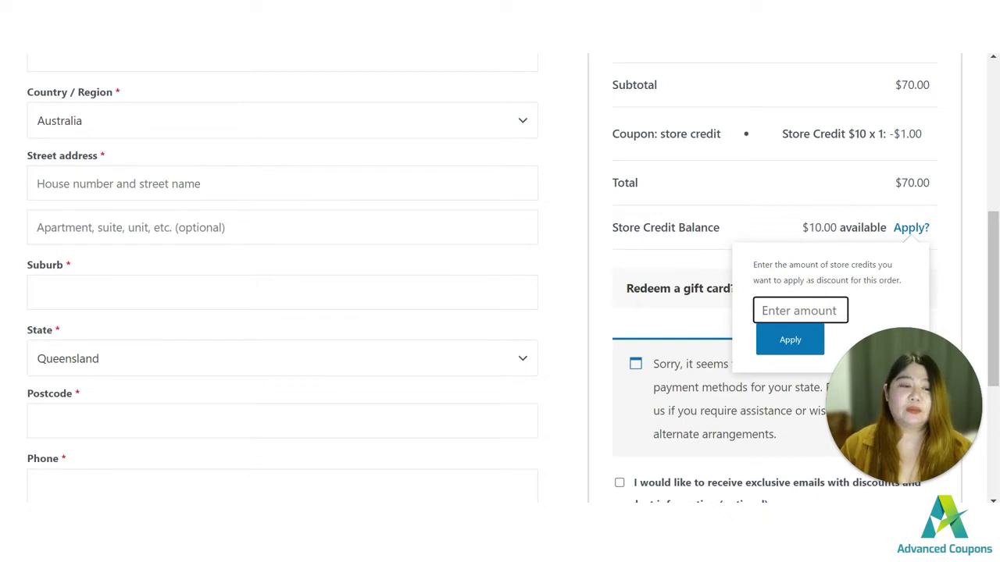
{"action": "type", "text": "5"}
{"action": "left_click", "coordinate": [792, 344]}
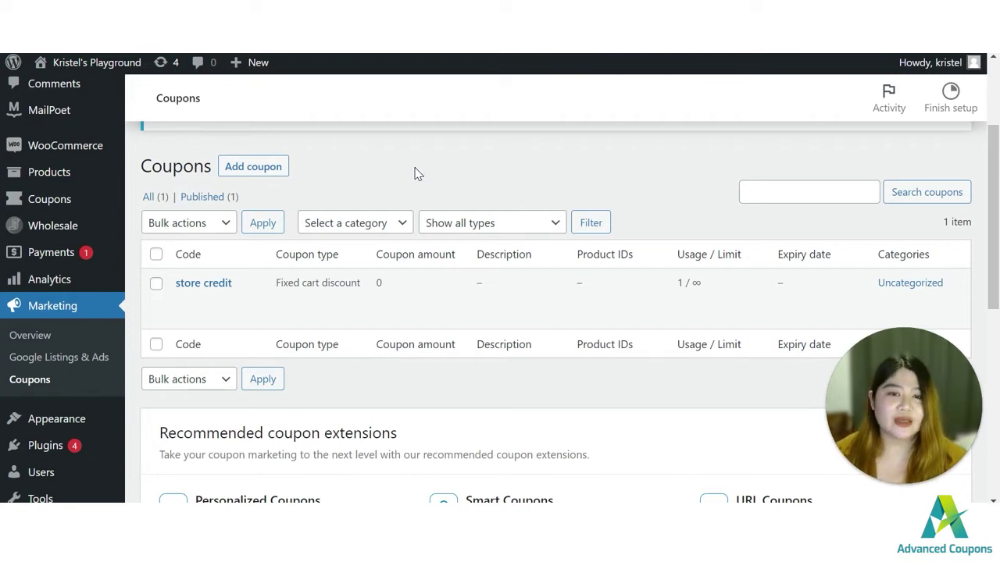
- Open the newly placed order for editing from the WooCommerce Orders list in the WordPress admin
{"action": "left_click", "coordinate": [82, 151]}
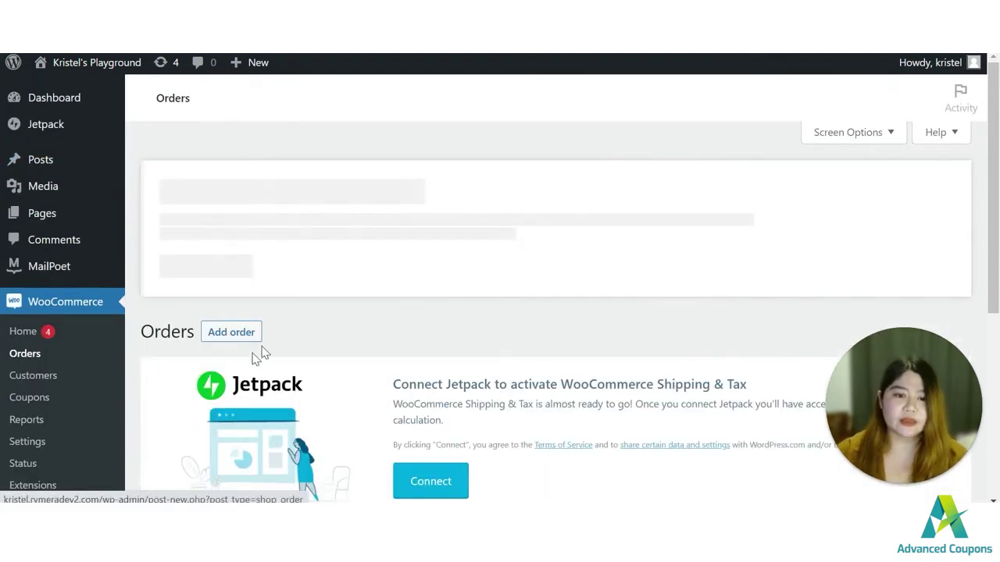
{"action": "scroll", "coordinate": [242, 344], "scroll_direction": "down", "scroll_amount": 4}
{"action": "left_click", "coordinate": [228, 328]}
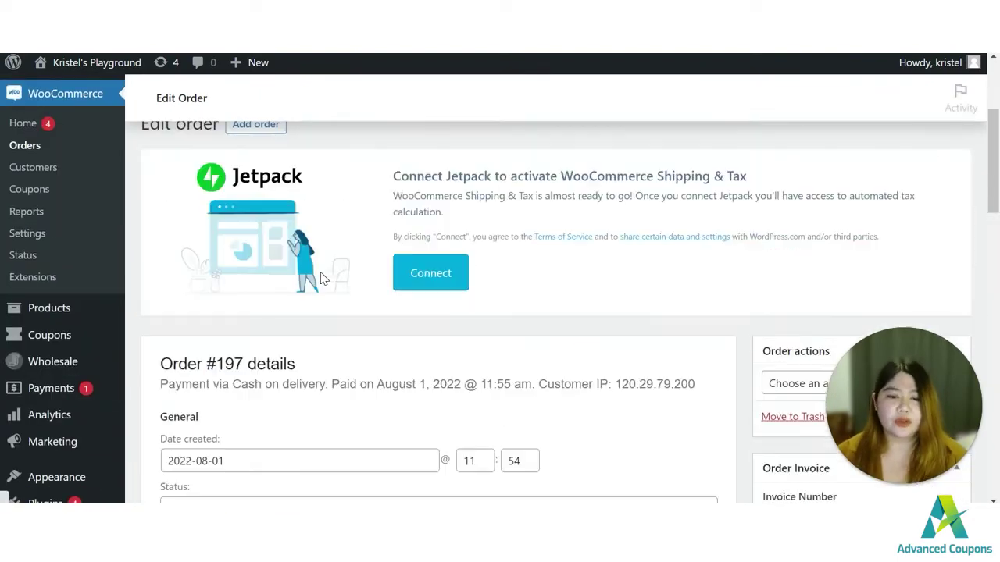
- Start a refund on the order, set the refund amount to 80 and issue it to store credits
{"action": "scroll", "coordinate": [322, 281], "scroll_direction": "down", "scroll_amount": 10}
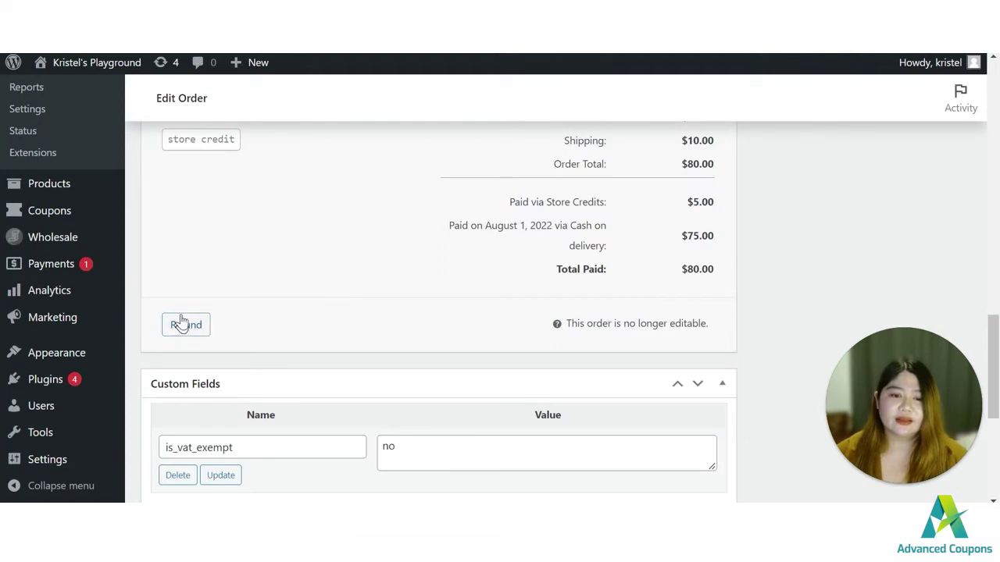
{"action": "left_click", "coordinate": [184, 324]}
{"action": "scroll", "coordinate": [547, 258], "scroll_direction": "up", "scroll_amount": 2}
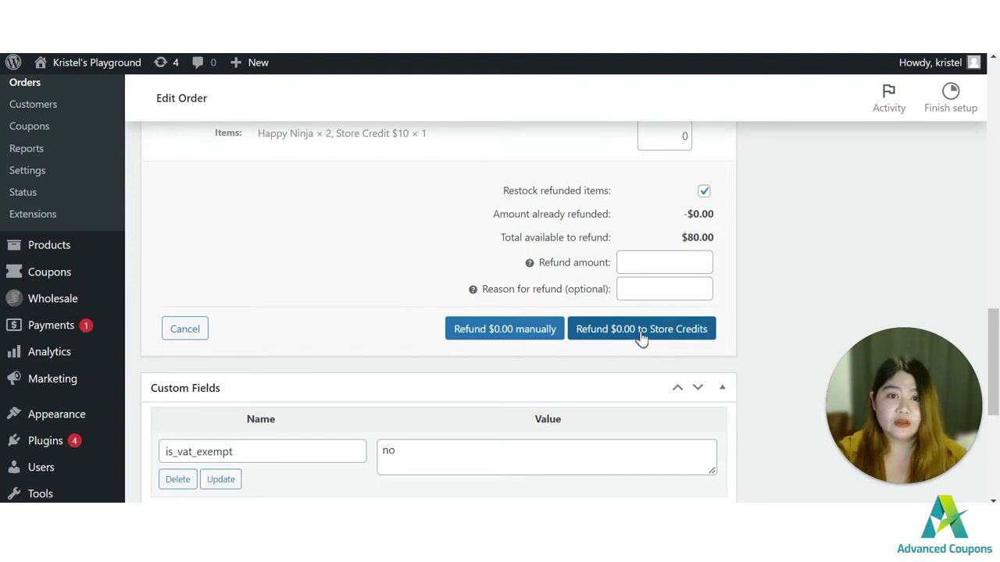
{"action": "left_click", "coordinate": [655, 268]}
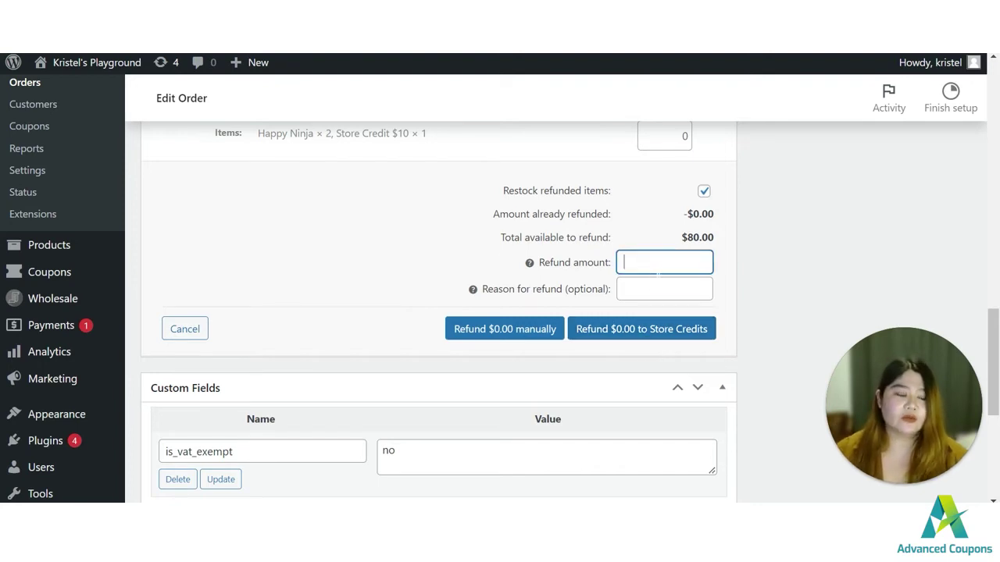
{"action": "type", "text": "80"}
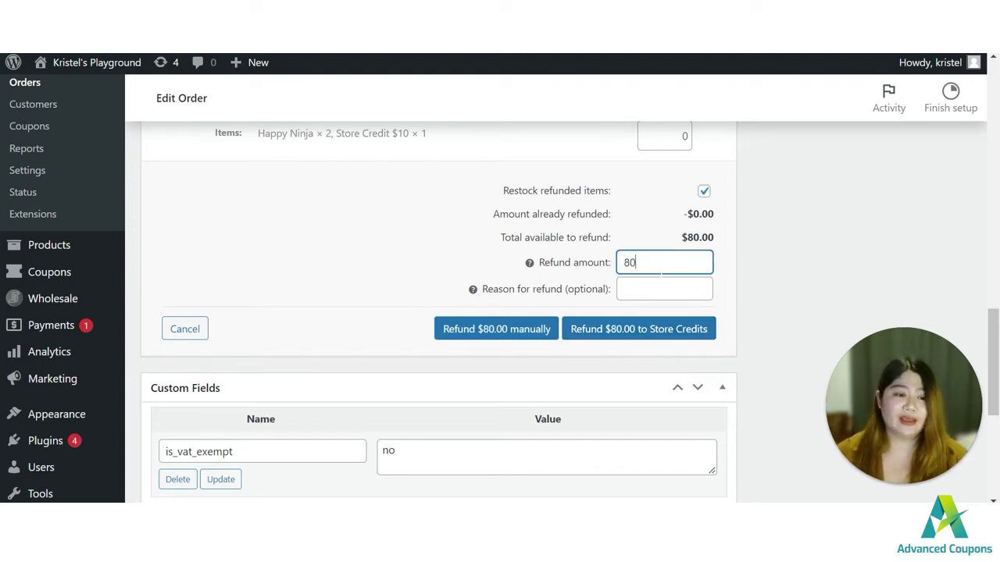
{"action": "left_click", "coordinate": [614, 343]}
{"action": "left_click", "coordinate": [582, 109]}
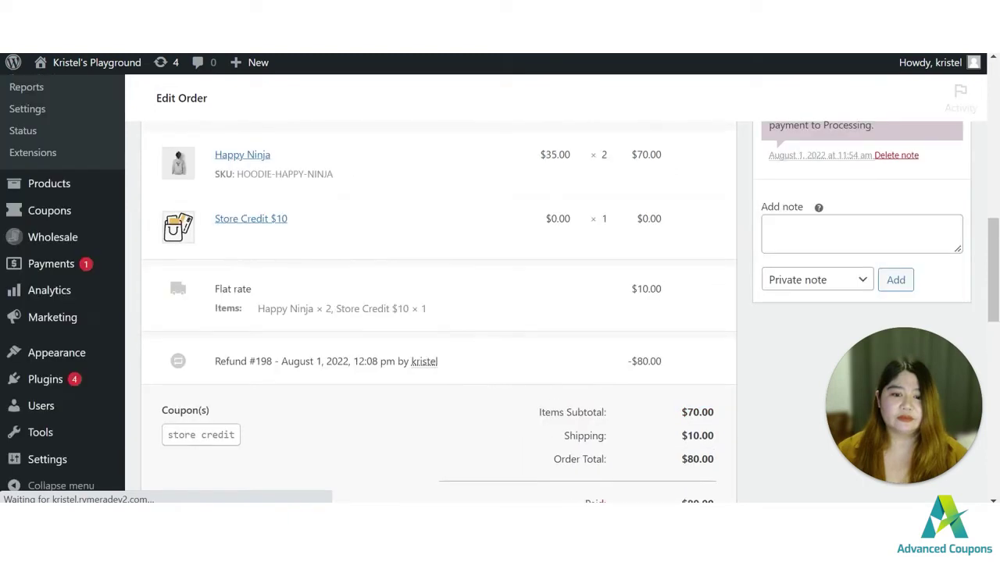
- Switch to the storefront and check the customer's store credit balance on the Store Credits page of My account
{"action": "scroll", "coordinate": [430, 313], "scroll_direction": "down", "scroll_amount": 2}
{"action": "left_click", "coordinate": [411, 466]}
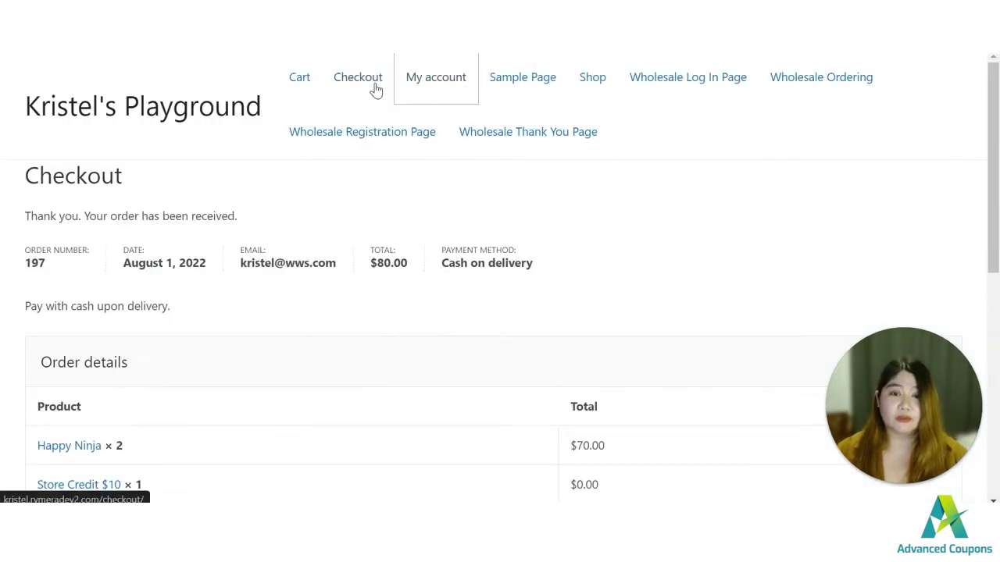
{"action": "left_click", "coordinate": [301, 82]}
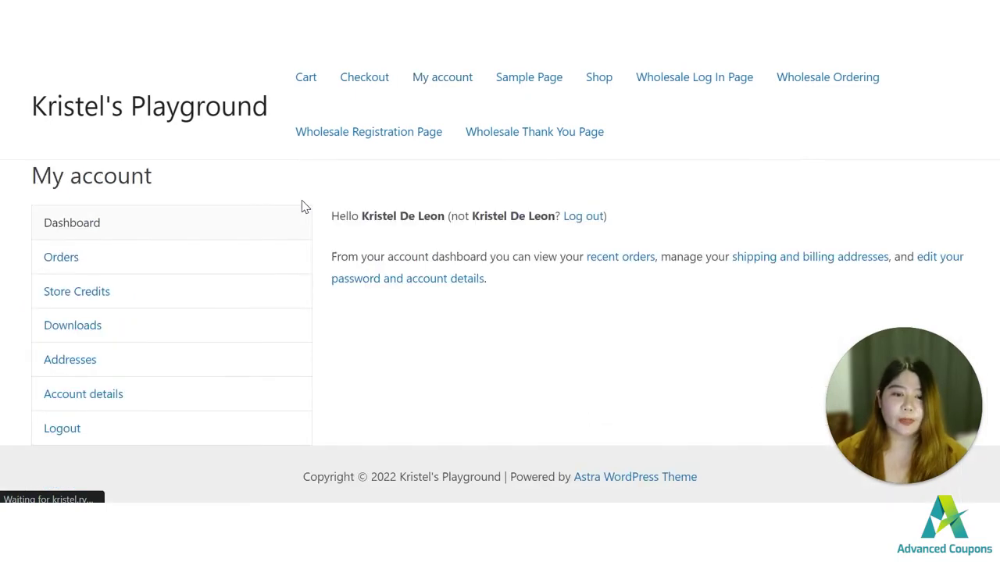
{"action": "left_click", "coordinate": [101, 293]}
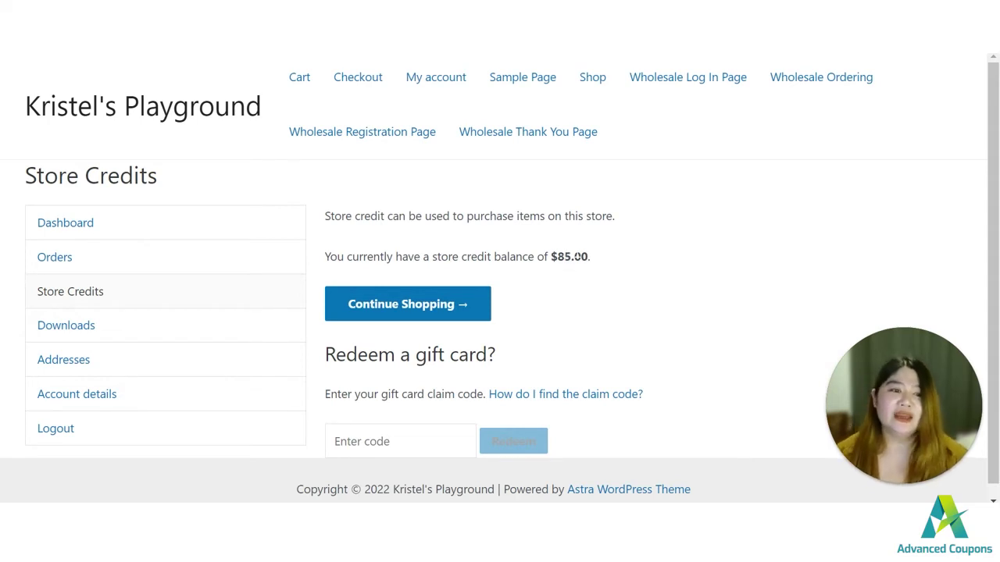
{"action": "left_click_drag", "start_coordinate": [591, 259], "coordinate": [555, 262]}
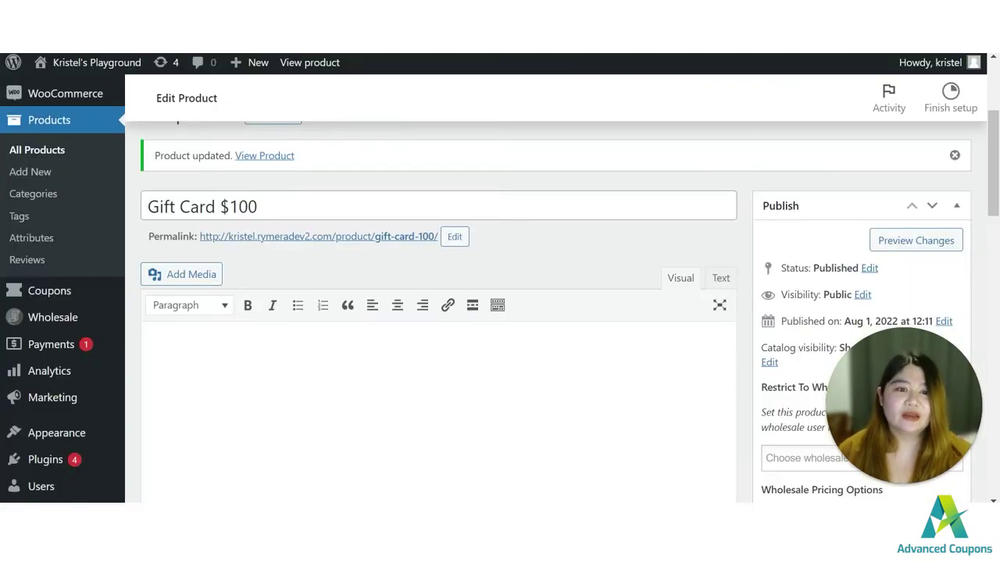
- Examine the title of the Gift Card $100 product and the product types offered in its product data
{"action": "scroll", "coordinate": [531, 253], "scroll_direction": "down", "scroll_amount": 1}
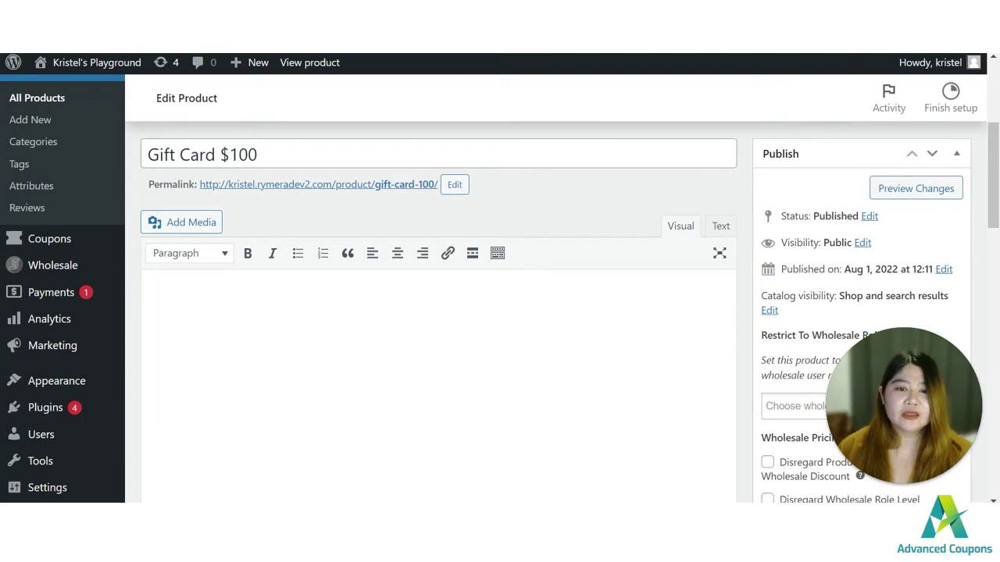
{"action": "double_click", "coordinate": [243, 154]}
{"action": "scroll", "coordinate": [331, 267], "scroll_direction": "down", "scroll_amount": 5}
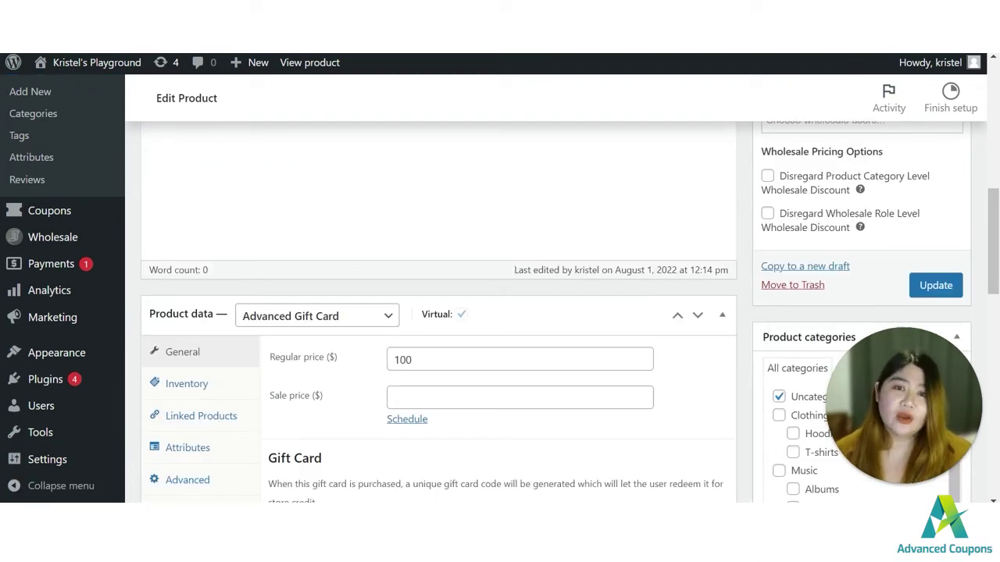
{"action": "scroll", "coordinate": [296, 230], "scroll_direction": "down", "scroll_amount": 1}
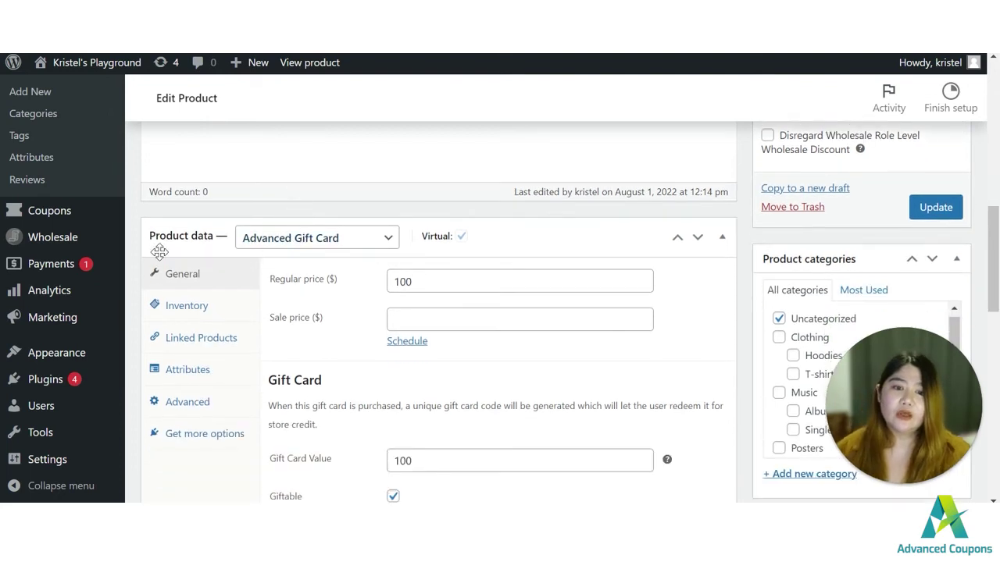
{"action": "left_click", "coordinate": [295, 247]}
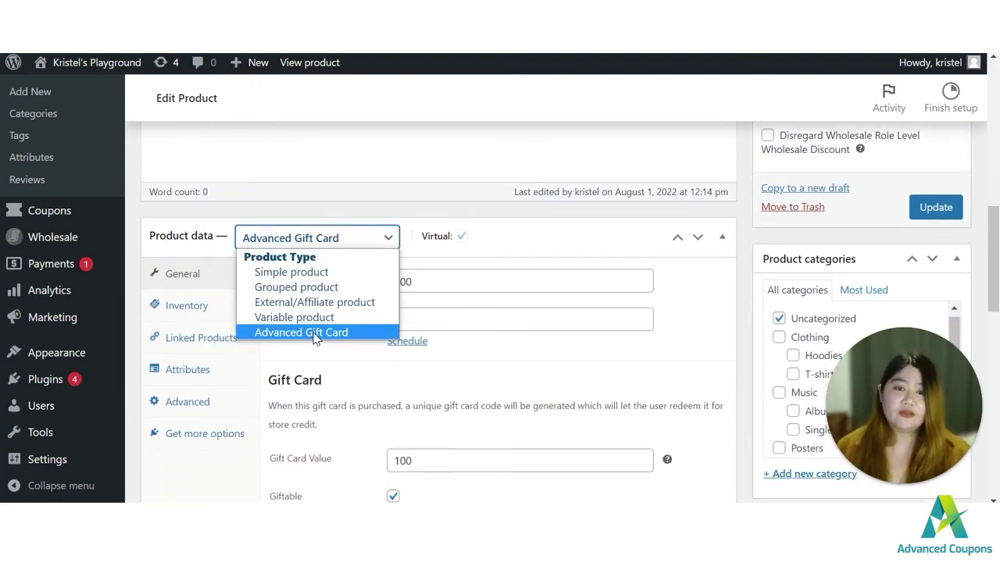
{"action": "left_click", "coordinate": [712, 312]}
{"action": "scroll", "coordinate": [664, 309], "scroll_direction": "down", "scroll_amount": 1}
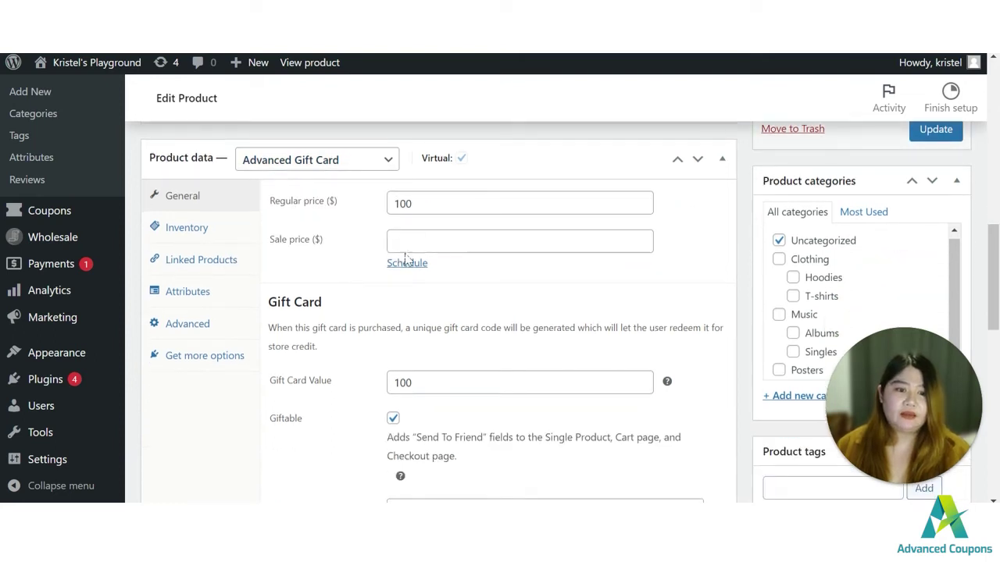
- Examine the product's regular price and its gift card value, giftable, expiry and design settings
{"action": "left_click", "coordinate": [415, 207]}
{"action": "key", "text": "ctrl+a"}
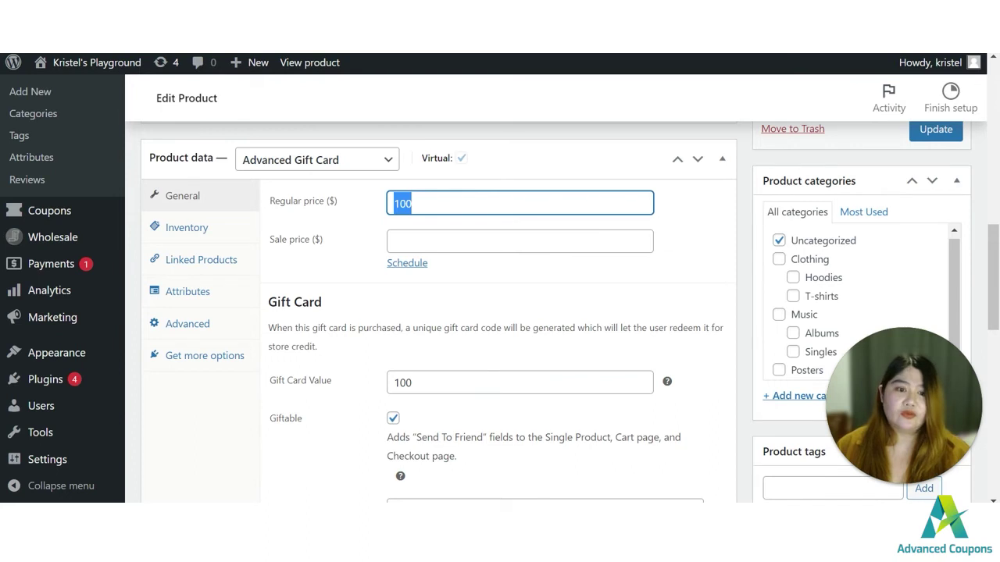
{"action": "left_click", "coordinate": [414, 382]}
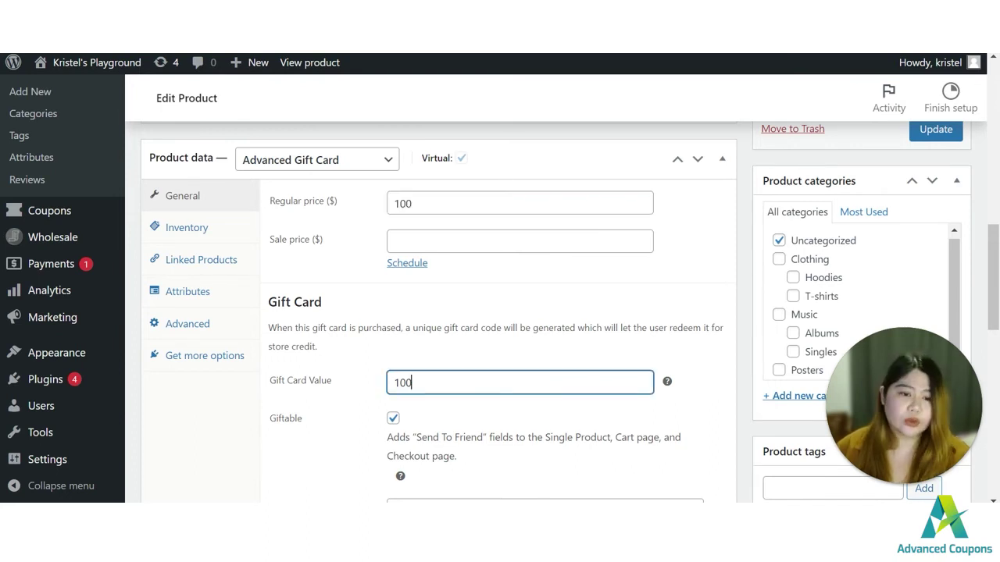
{"action": "scroll", "coordinate": [391, 375], "scroll_direction": "down", "scroll_amount": 1}
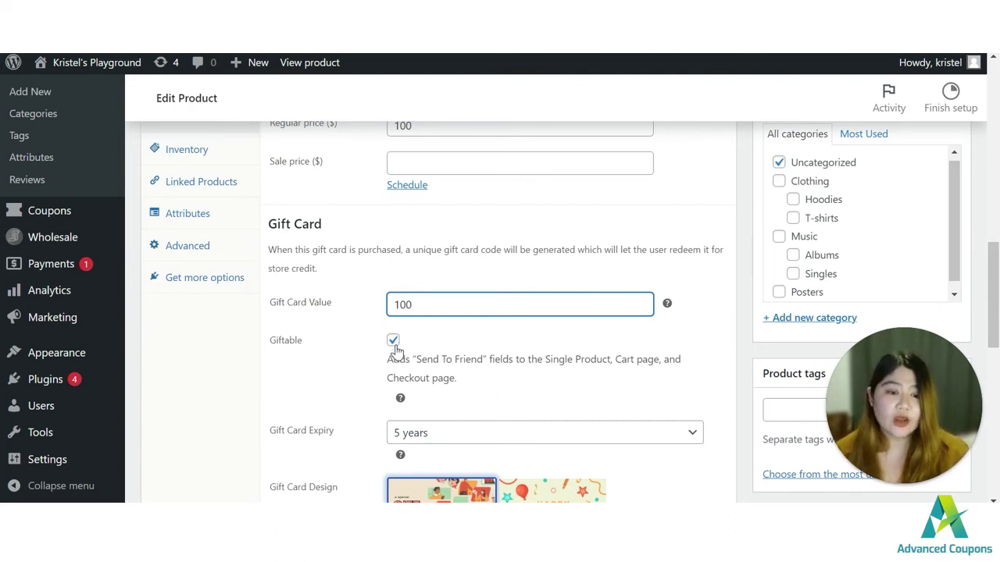
{"action": "scroll", "coordinate": [528, 245], "scroll_direction": "down", "scroll_amount": 4}
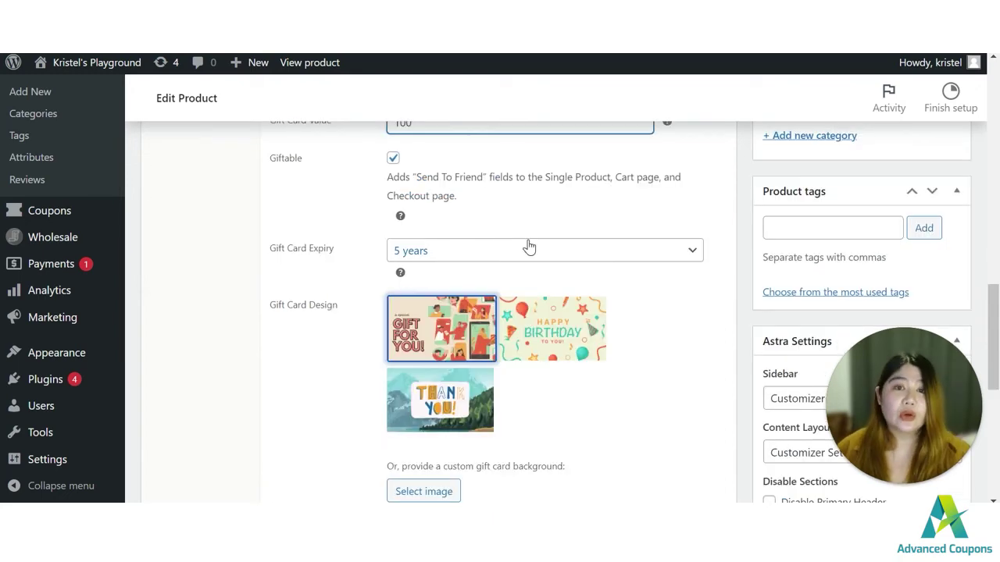
{"action": "scroll", "coordinate": [685, 226], "scroll_direction": "down", "scroll_amount": 3}
{"action": "scroll", "coordinate": [815, 161], "scroll_direction": "up", "scroll_amount": 8}
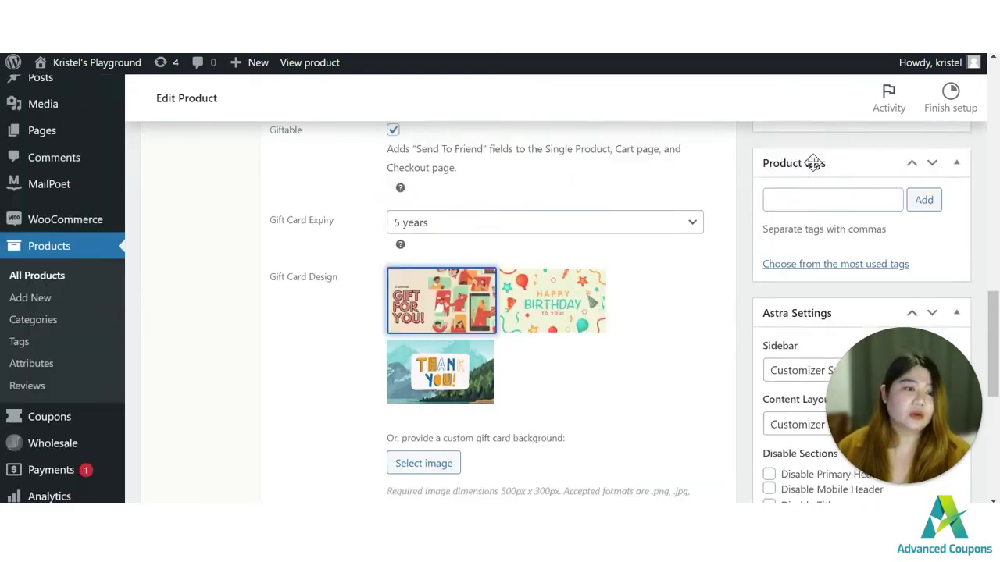
- Open the Gift Card $100 product on the storefront, select Send to me and add it to the cart
{"action": "right_click", "coordinate": [316, 64]}
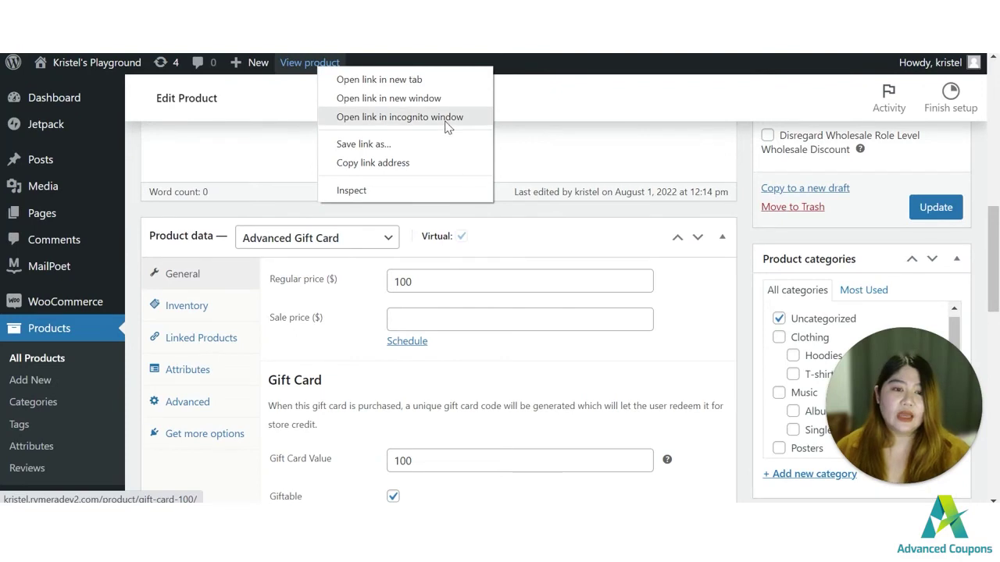
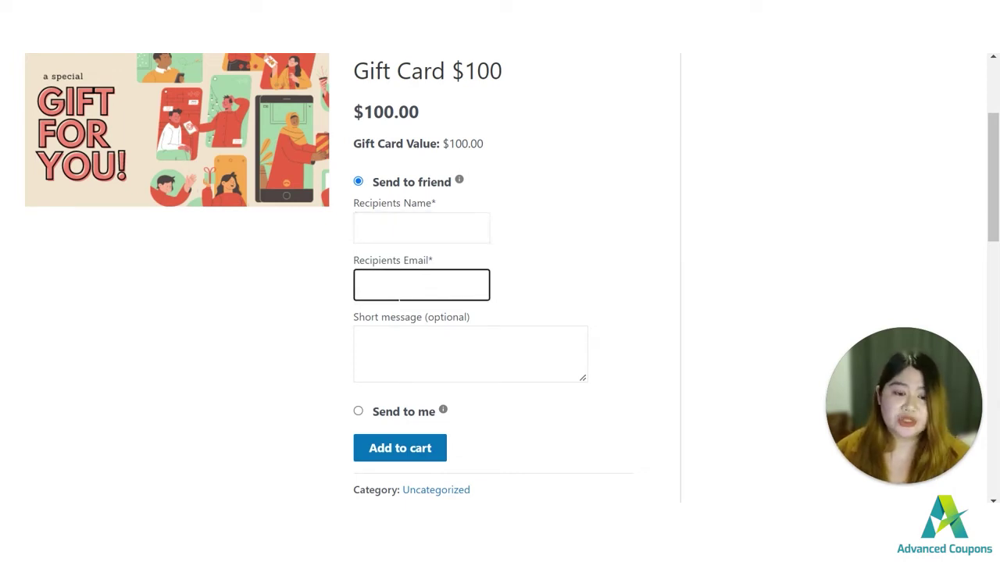
{"action": "left_click", "coordinate": [358, 410]}
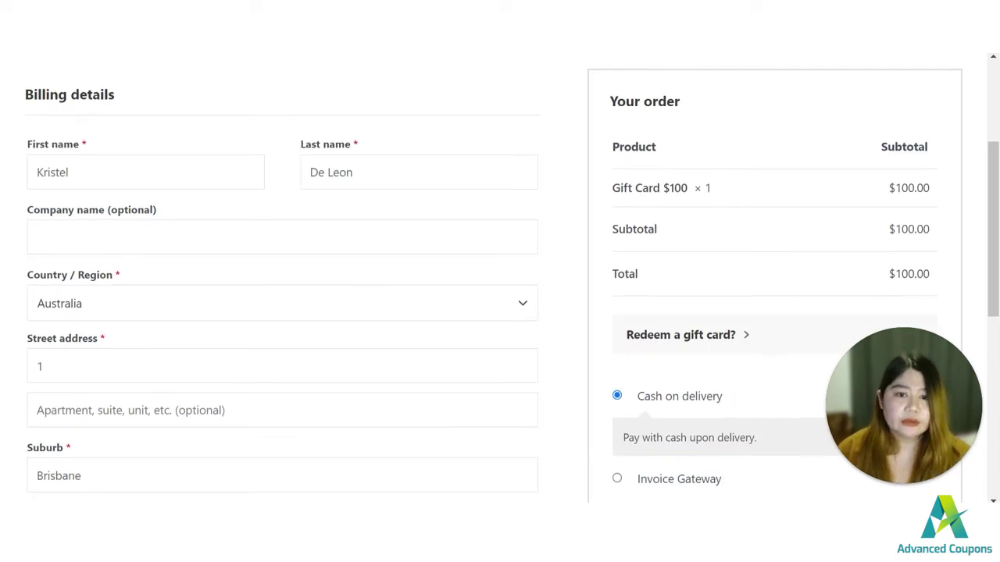
- Review the cart holding the Gift Card $100 and proceed to checkout
{"action": "scroll", "coordinate": [331, 124], "scroll_direction": "up", "scroll_amount": 2}
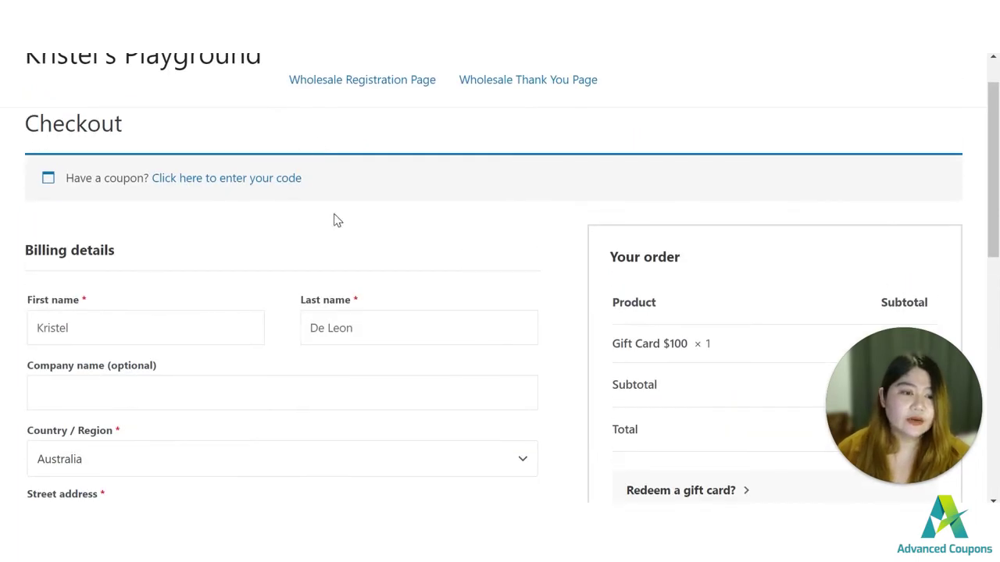
{"action": "scroll", "coordinate": [335, 218], "scroll_direction": "down", "scroll_amount": 2}
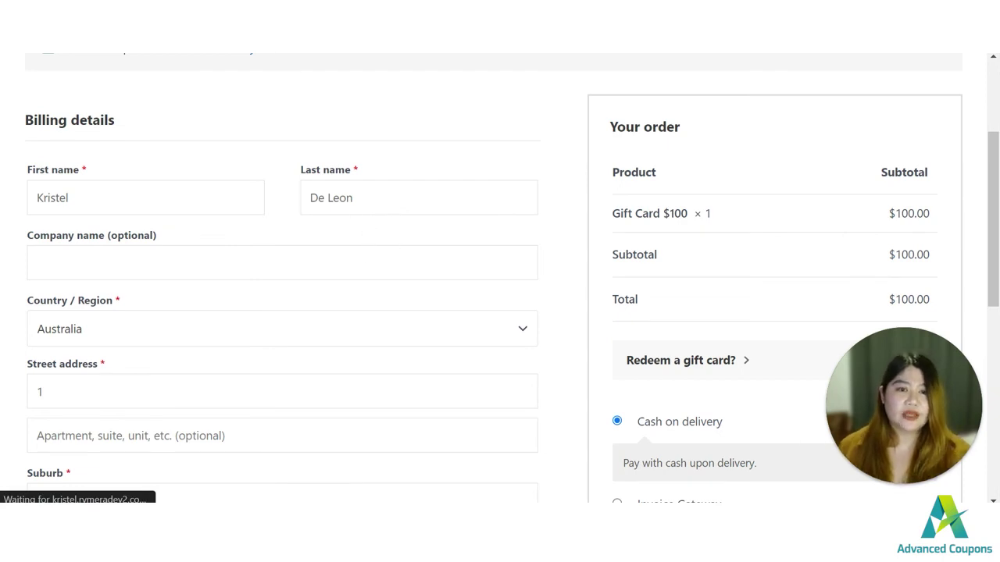
{"action": "scroll", "coordinate": [346, 185], "scroll_direction": "up", "scroll_amount": 2}
{"action": "scroll", "coordinate": [521, 220], "scroll_direction": "down", "scroll_amount": 2}
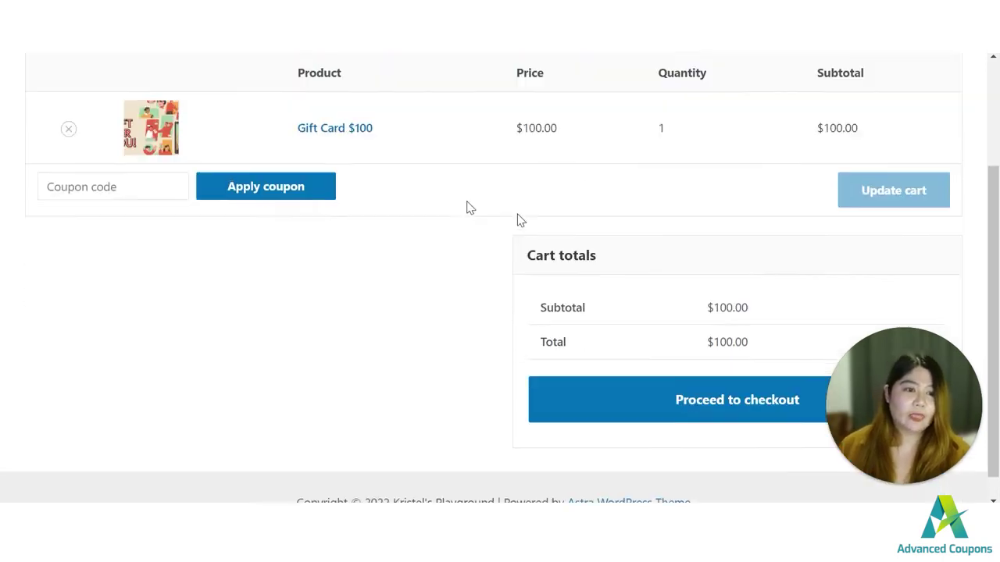
{"action": "left_click", "coordinate": [749, 379]}
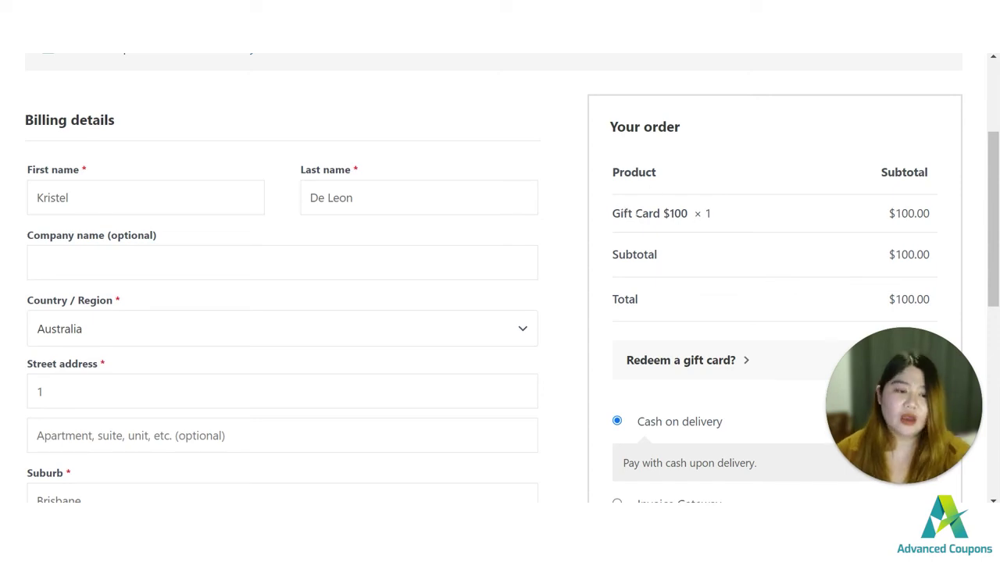
- Place the gift card order with Cash on delivery as the payment method
{"action": "scroll", "coordinate": [640, 221], "scroll_direction": "down", "scroll_amount": 3}
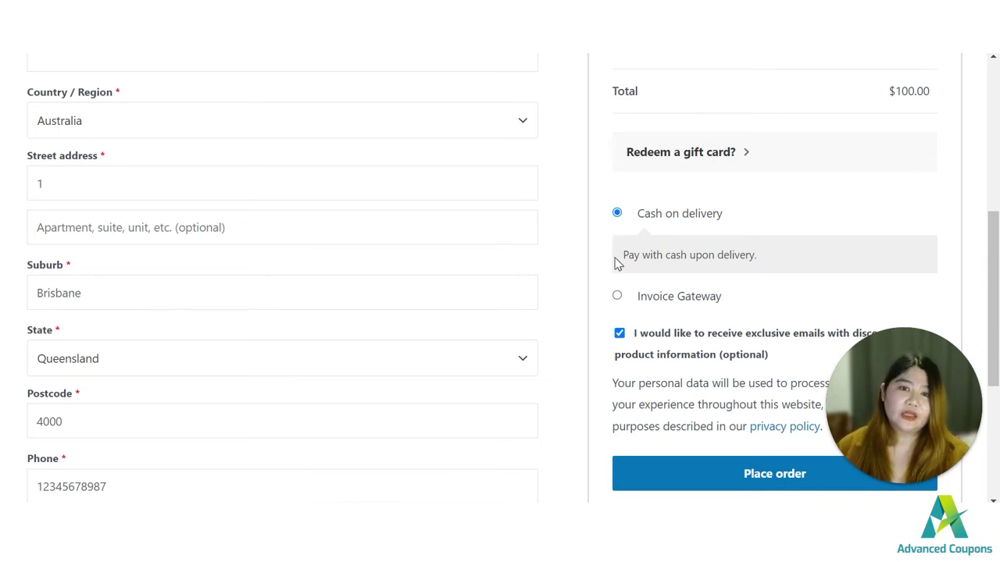
{"action": "scroll", "coordinate": [623, 254], "scroll_direction": "down", "scroll_amount": 2}
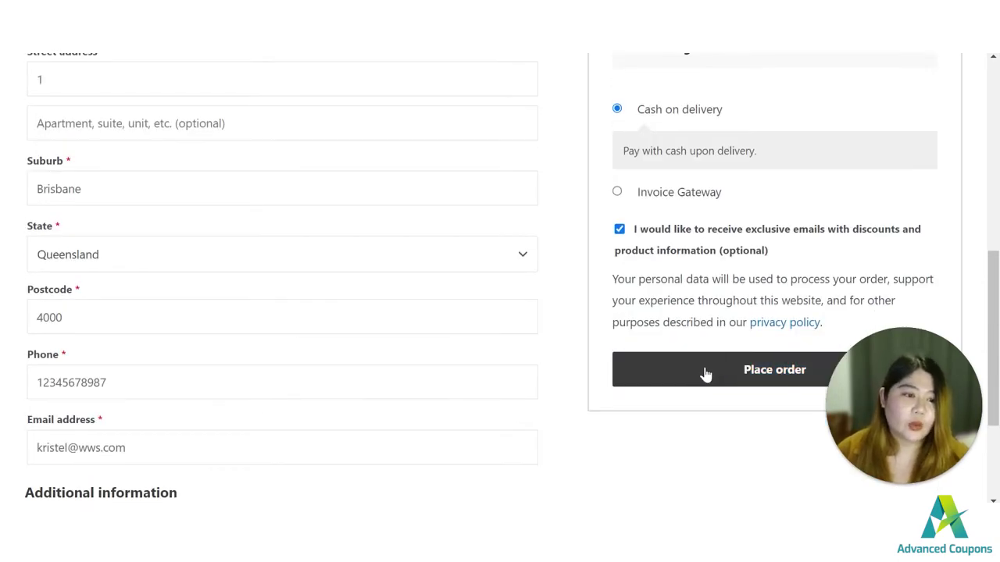
{"action": "left_click", "coordinate": [707, 373]}
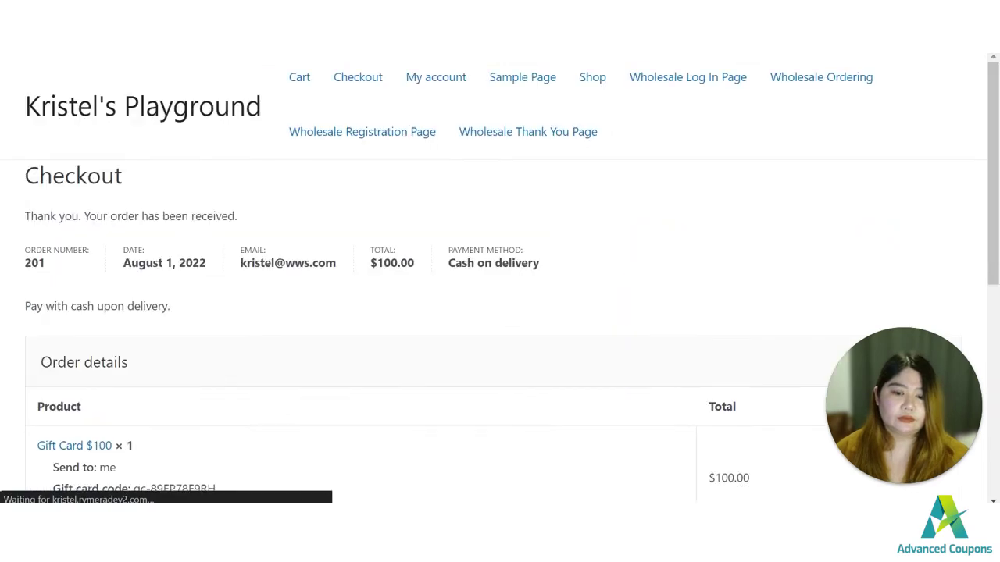
- Return to the WordPress admin and open the WooCommerce Orders list
{"action": "left_click", "coordinate": [249, 450]}
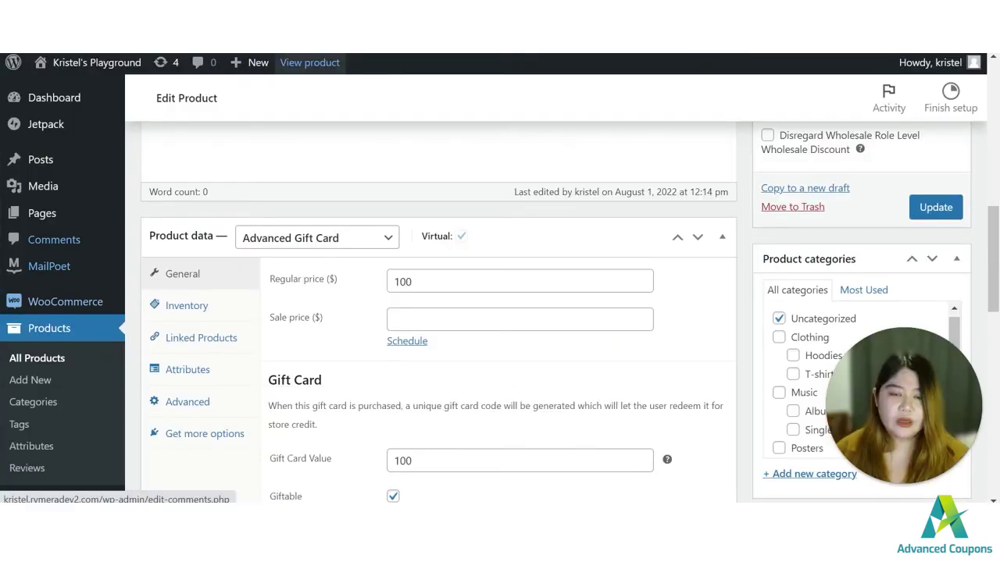
{"action": "mouse_move", "coordinate": [65, 301]}
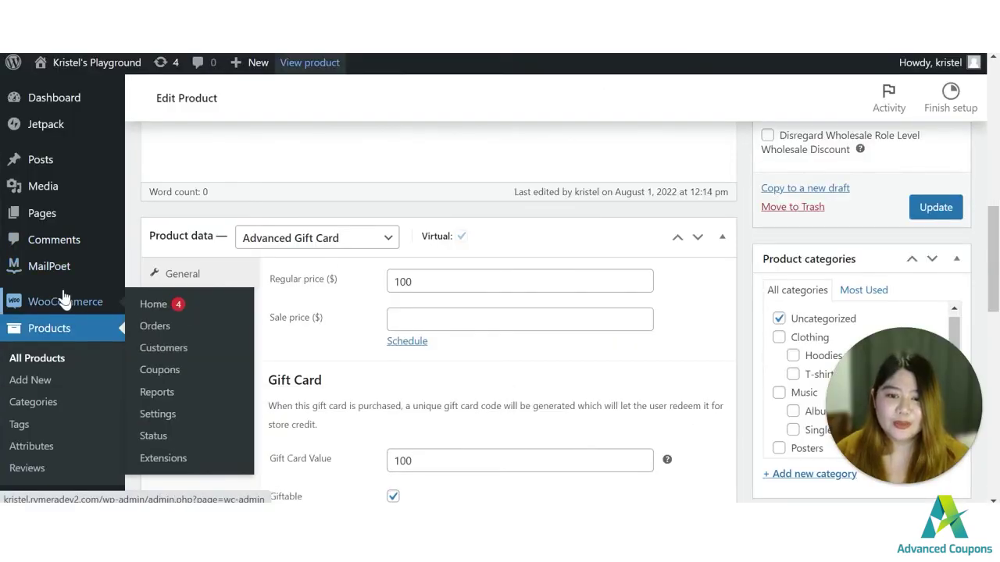
{"action": "scroll", "coordinate": [48, 327], "scroll_direction": "down", "scroll_amount": 1}
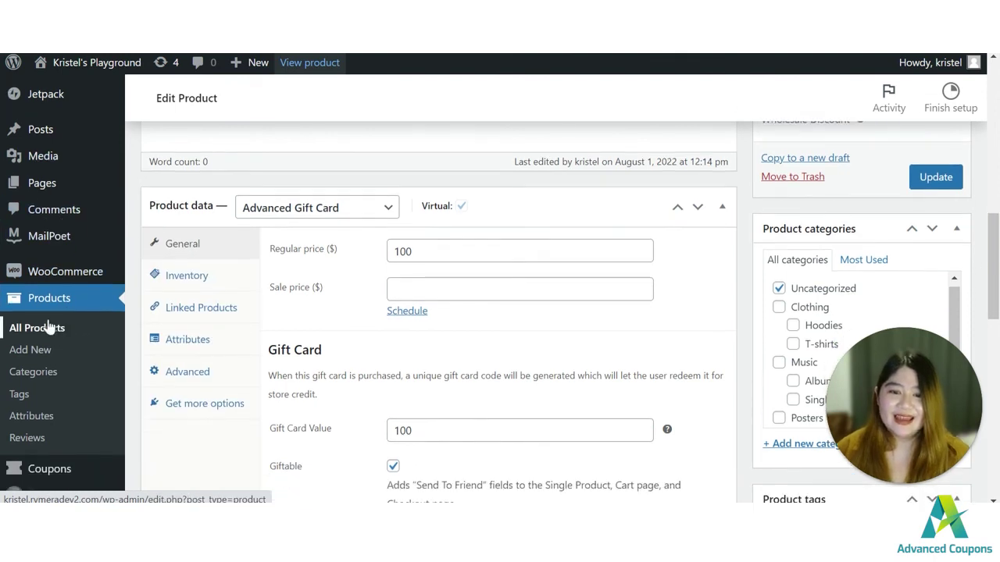
{"action": "scroll", "coordinate": [49, 326], "scroll_direction": "down", "scroll_amount": 3}
{"action": "mouse_move", "coordinate": [66, 146]}
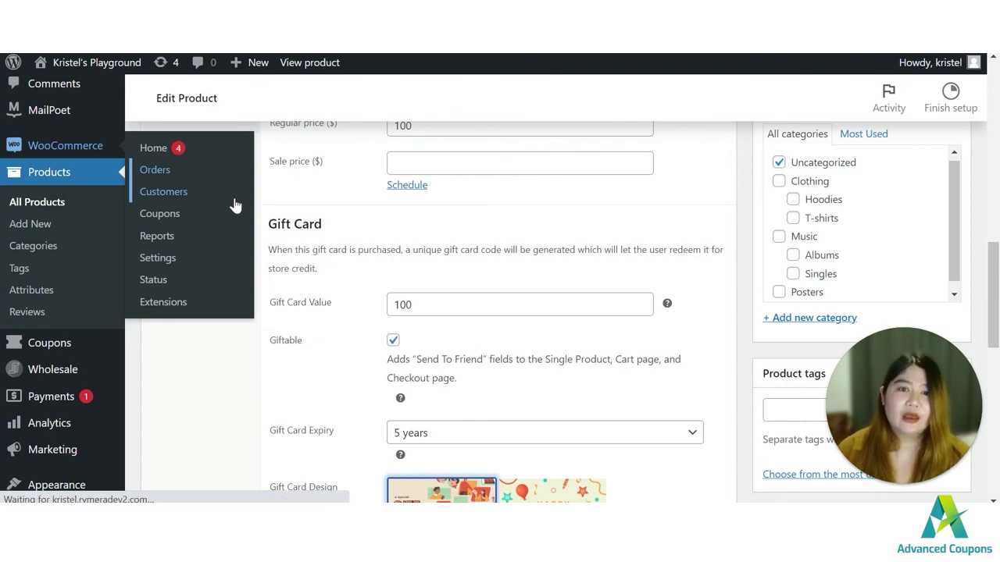
{"action": "scroll", "coordinate": [166, 292], "scroll_direction": "down", "scroll_amount": 5}
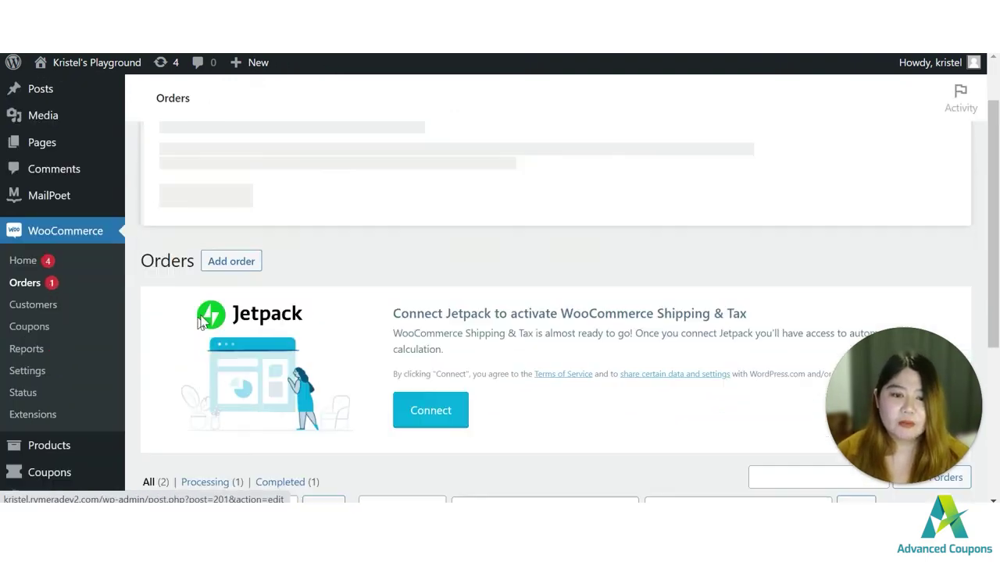
- Change the newest order's status to completed with a bulk action and check its entry in the Orders list
{"action": "left_click", "coordinate": [180, 308]}
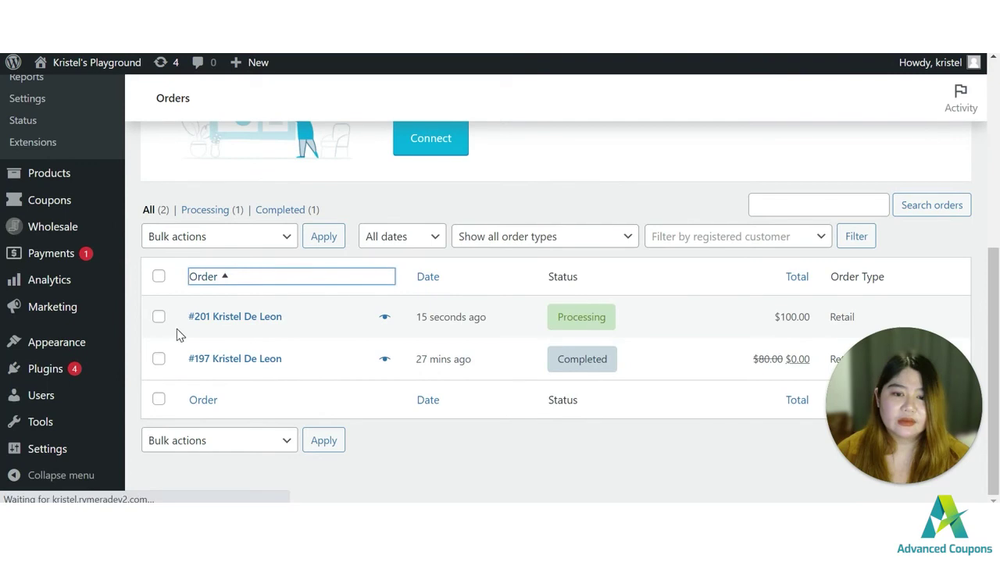
{"action": "left_click", "coordinate": [234, 235]}
{"action": "left_click", "coordinate": [258, 308]}
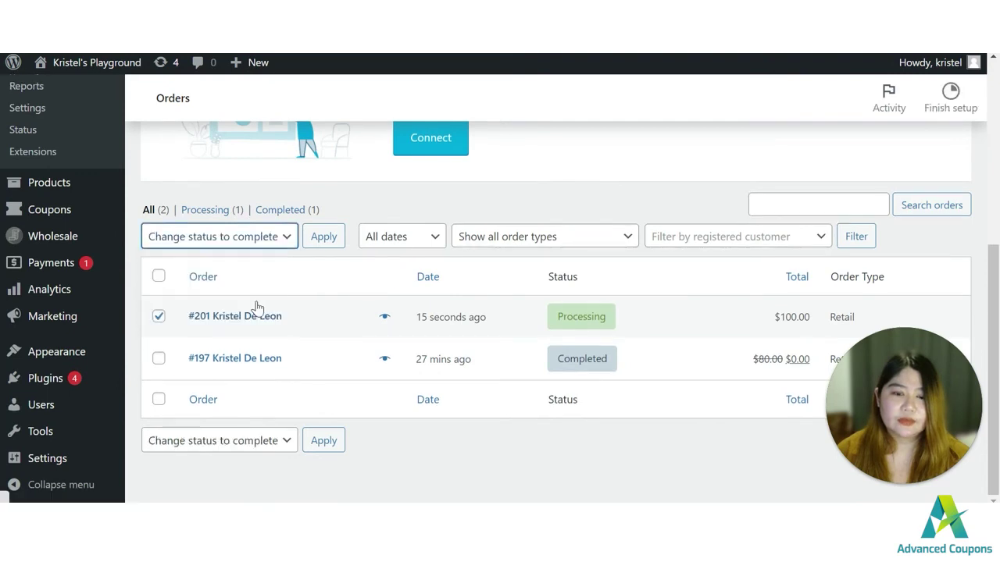
{"action": "left_click", "coordinate": [326, 236]}
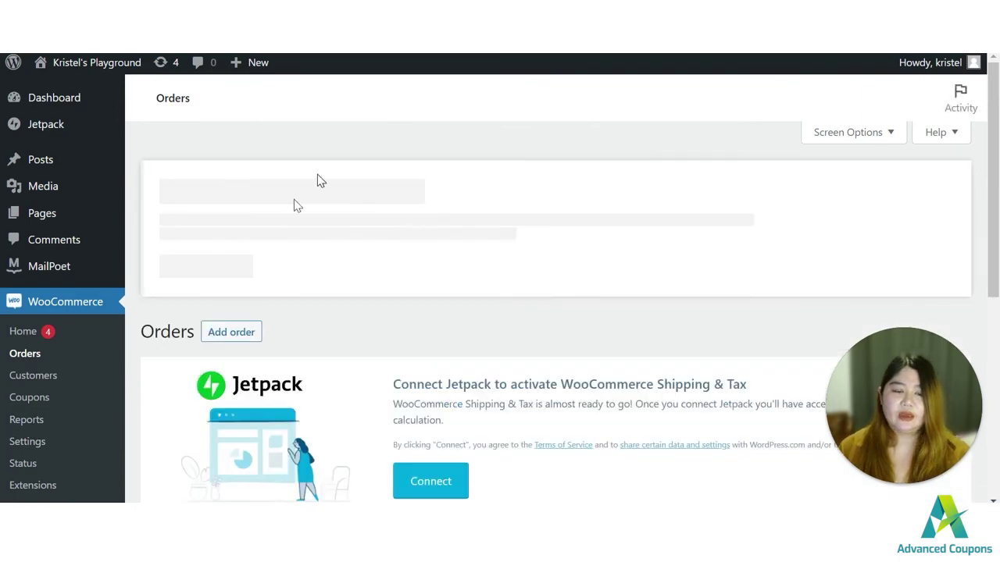
{"action": "scroll", "coordinate": [150, 194], "scroll_direction": "down", "scroll_amount": 3}
{"action": "scroll", "coordinate": [114, 277], "scroll_direction": "down", "scroll_amount": 3}
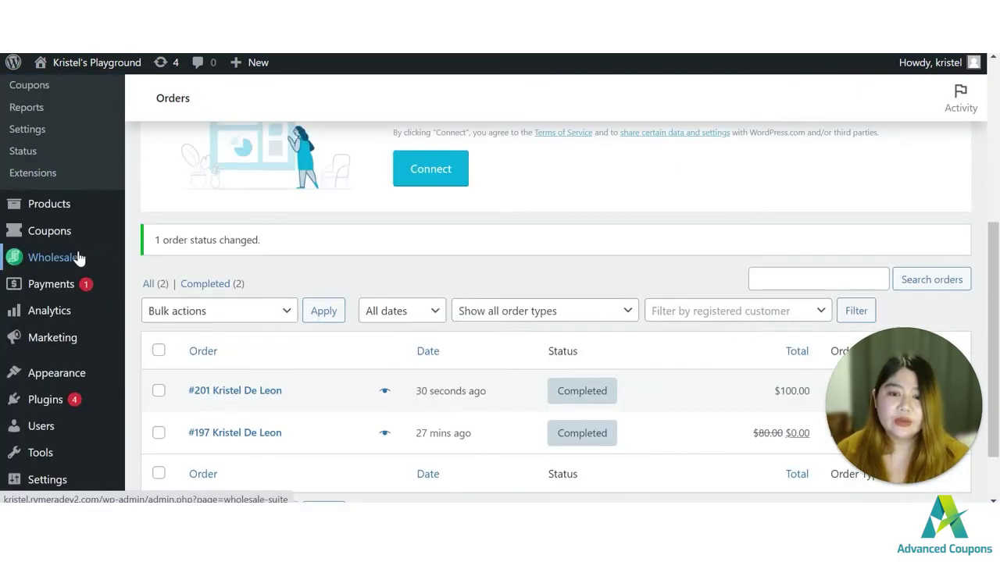
{"action": "scroll", "coordinate": [469, 364], "scroll_direction": "down", "scroll_amount": 1}
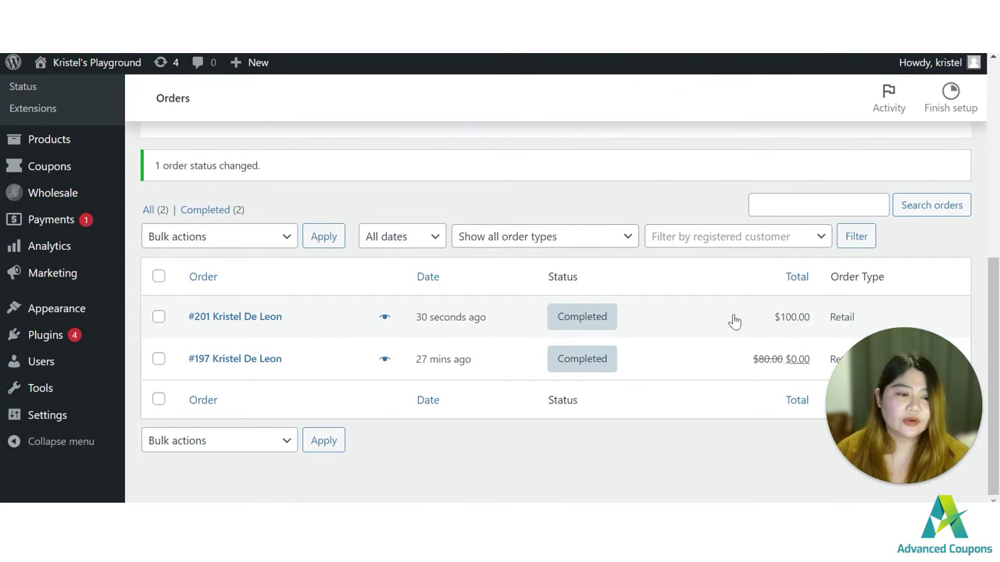
{"action": "left_click", "coordinate": [386, 306]}
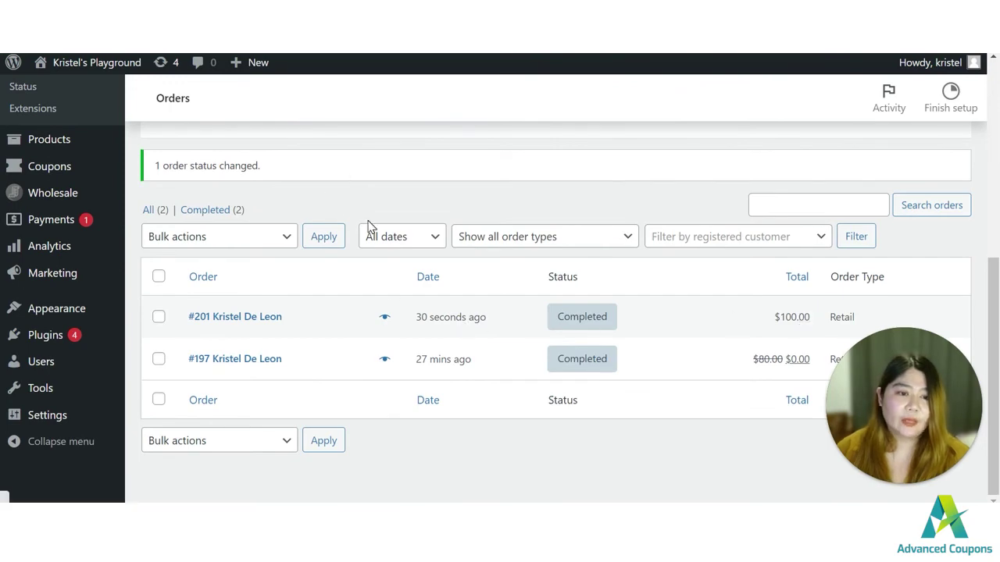
- Open the newest order and review its Gift Card $100 item details, including recipient, code, email status and expiry date
{"action": "scroll", "coordinate": [373, 262], "scroll_direction": "down", "scroll_amount": 5}
{"action": "scroll", "coordinate": [345, 248], "scroll_direction": "up", "scroll_amount": 3}
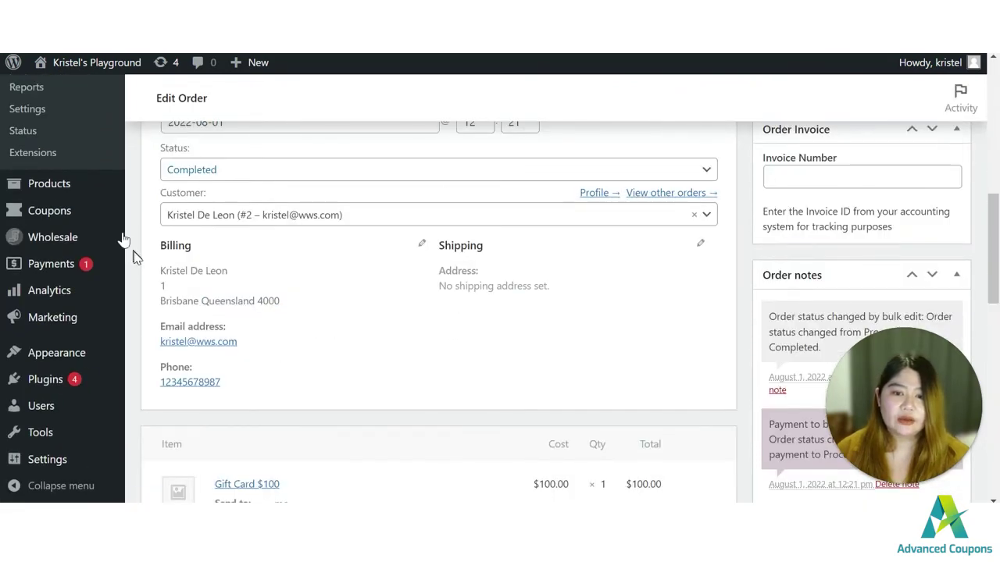
{"action": "mouse_move", "coordinate": [47, 355]}
{"action": "scroll", "coordinate": [50, 297], "scroll_direction": "down", "scroll_amount": 2}
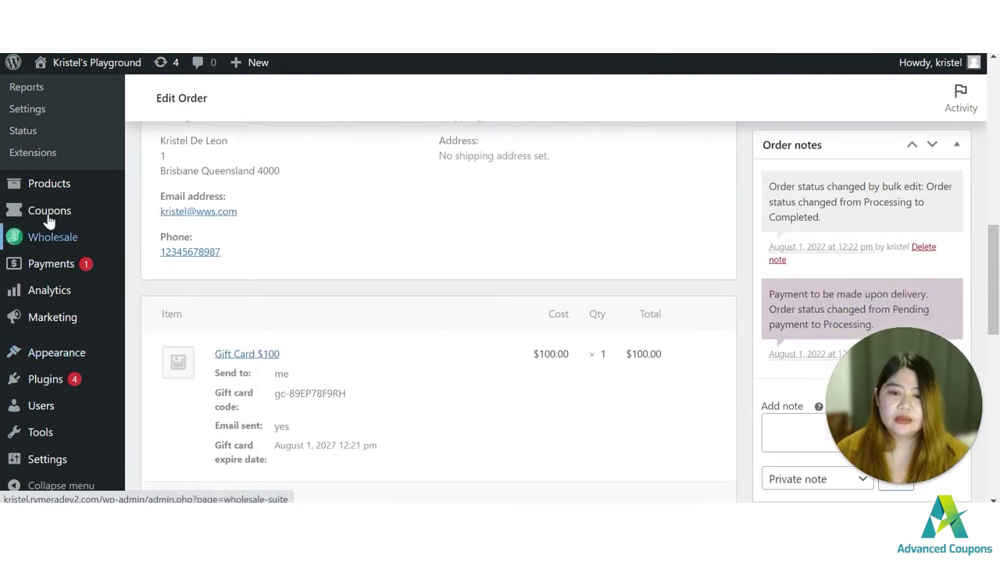
{"action": "scroll", "coordinate": [63, 351], "scroll_direction": "down", "scroll_amount": 1}
{"action": "scroll", "coordinate": [49, 265], "scroll_direction": "up", "scroll_amount": 2}
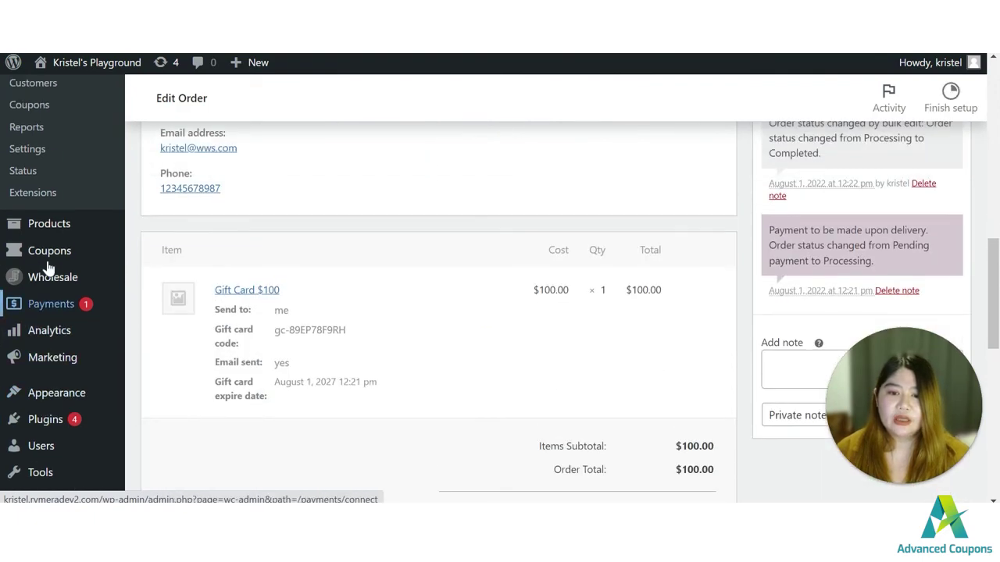
- Open the Customers list of the Store Credits Dashboard under Manage Store Credits
{"action": "left_click", "coordinate": [175, 375]}
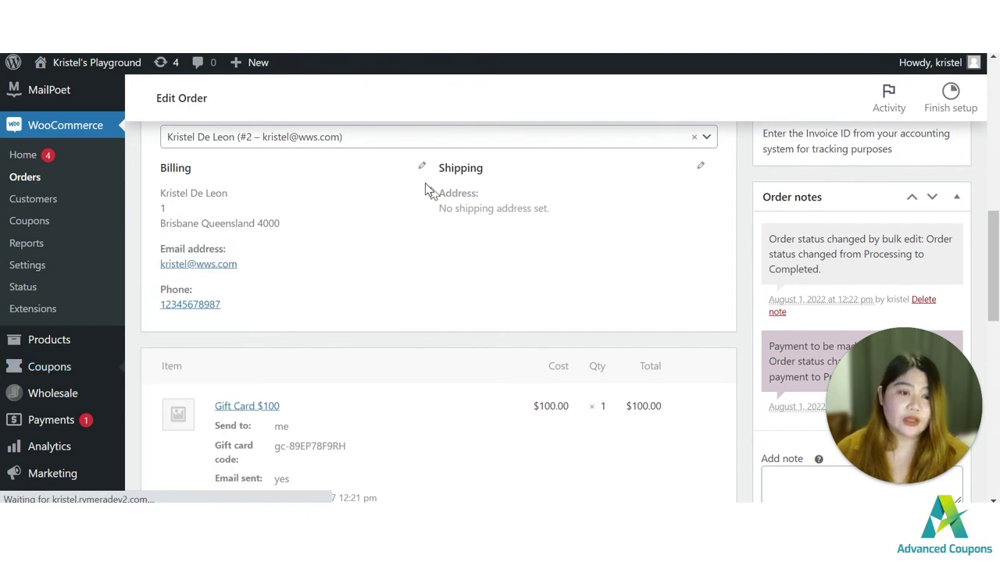
{"action": "left_click", "coordinate": [263, 203]}
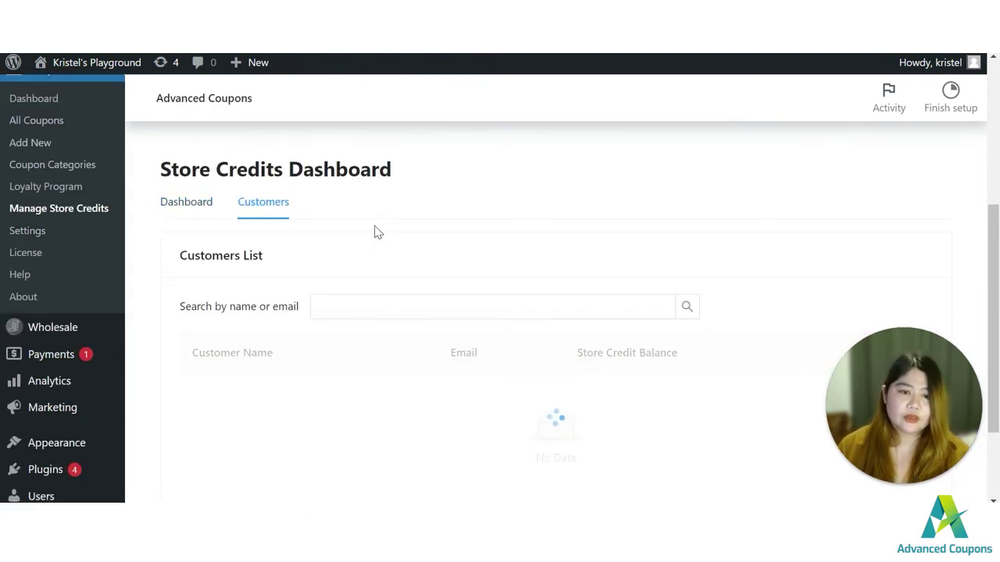
{"action": "left_click", "coordinate": [468, 306]}
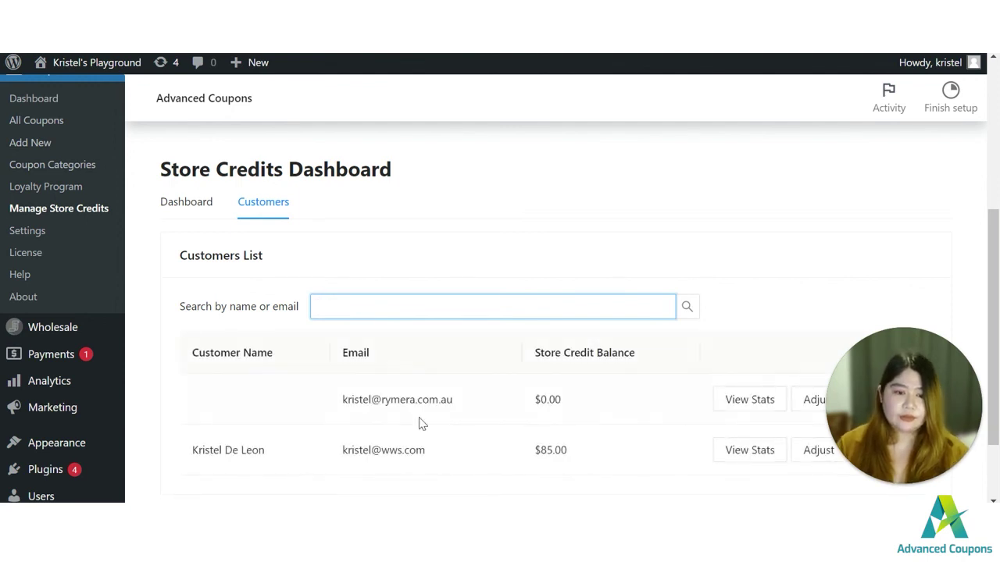
- Increase the store credit of the customer with the $85.00 balance by $100 and refresh the storefront's Store Credits account page
{"action": "scroll", "coordinate": [468, 391], "scroll_direction": "down", "scroll_amount": 1}
{"action": "left_click", "coordinate": [818, 355]}
{"action": "left_click", "coordinate": [537, 266]}
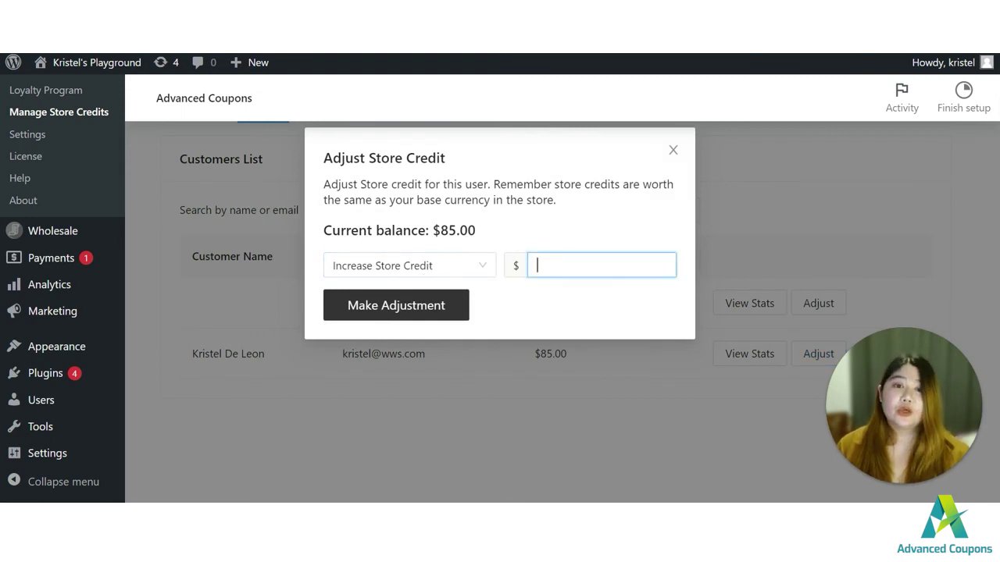
{"action": "type", "text": "100"}
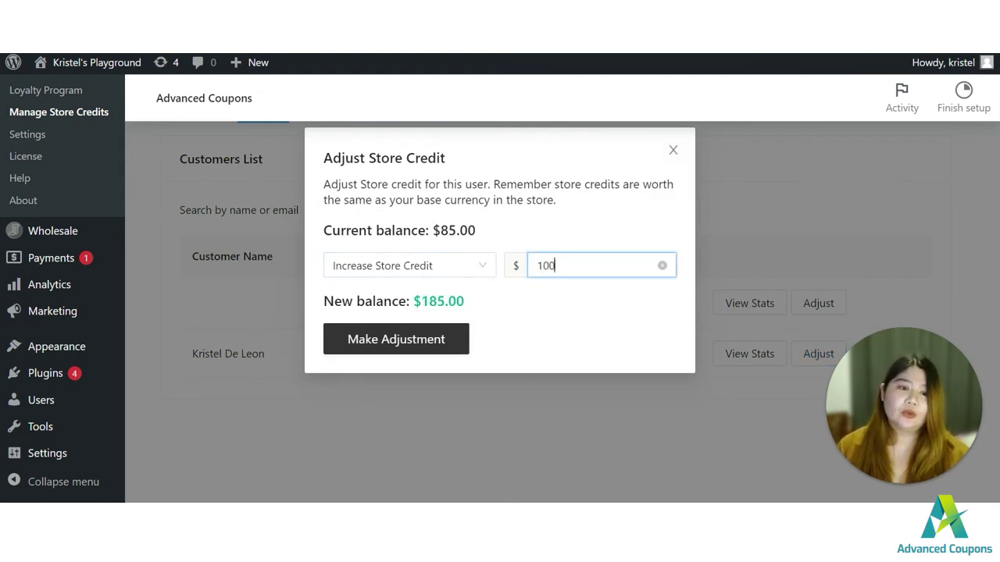
{"action": "left_click", "coordinate": [430, 339]}
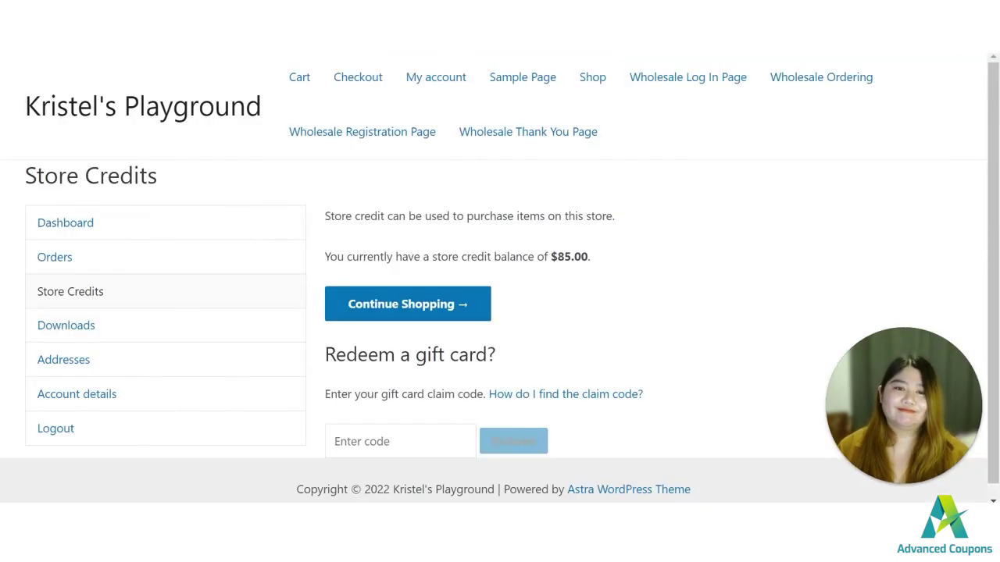
{"action": "key", "text": "F5"}
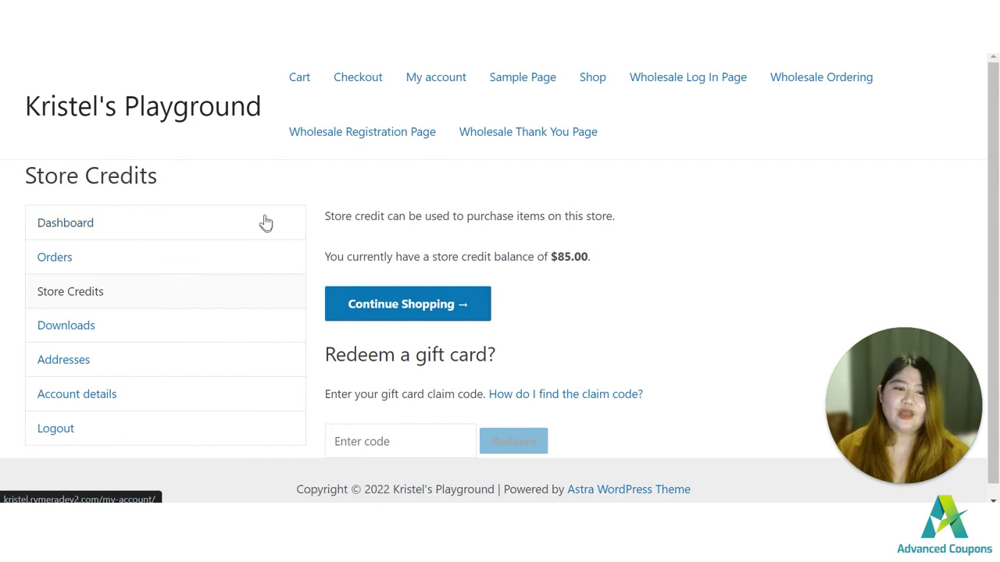